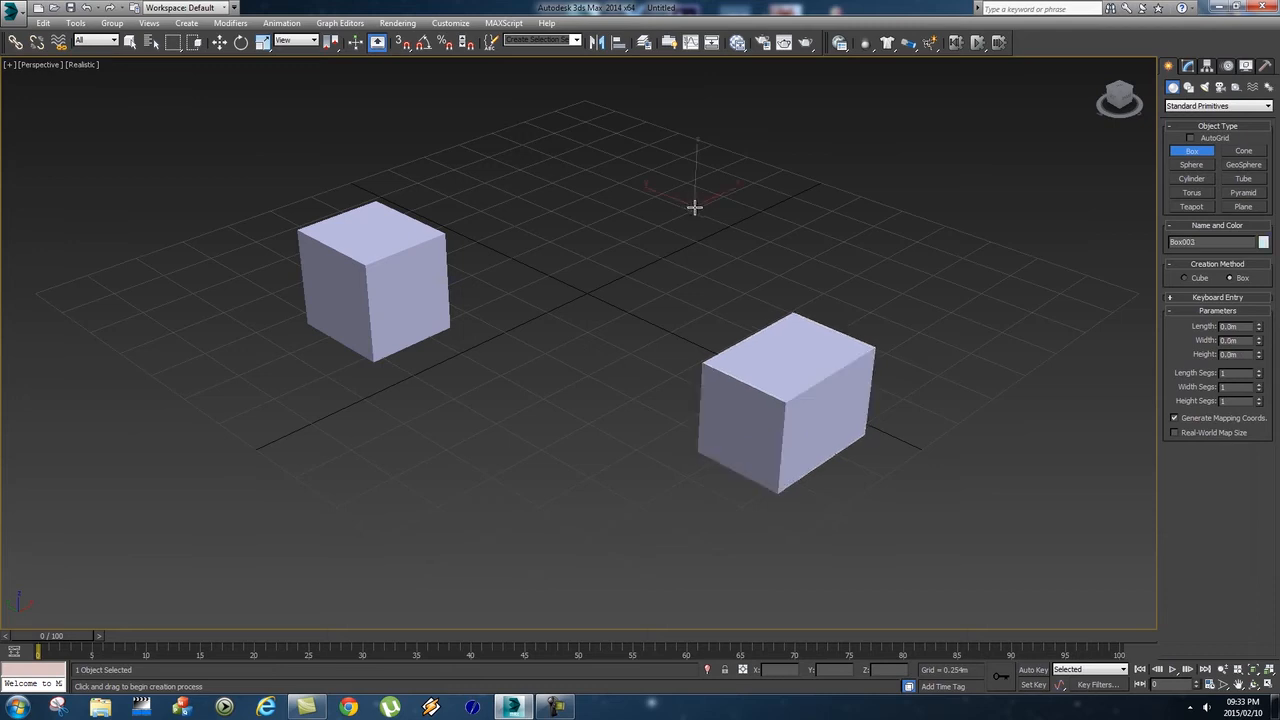
- Create a third box about 0.58 m long, 0.55 m wide and 0.55 m high at the back of the grid
left_click(690, 182)
middle_click_drag(690, 182, 794, 323)
left_click(129, 42)
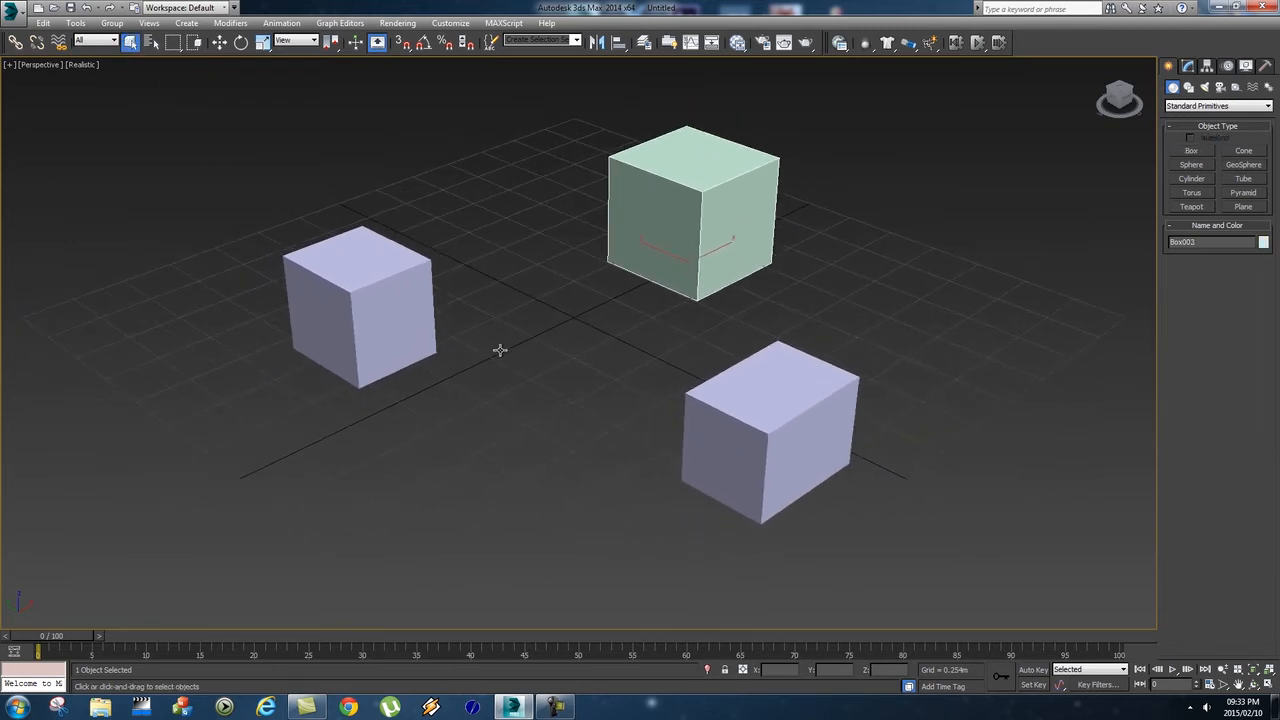
- Resize the first box (Box001) to 0.648 × 0.494 × 0.48 m with 4 length, 3 width and 4 height segments
left_click(376, 274)
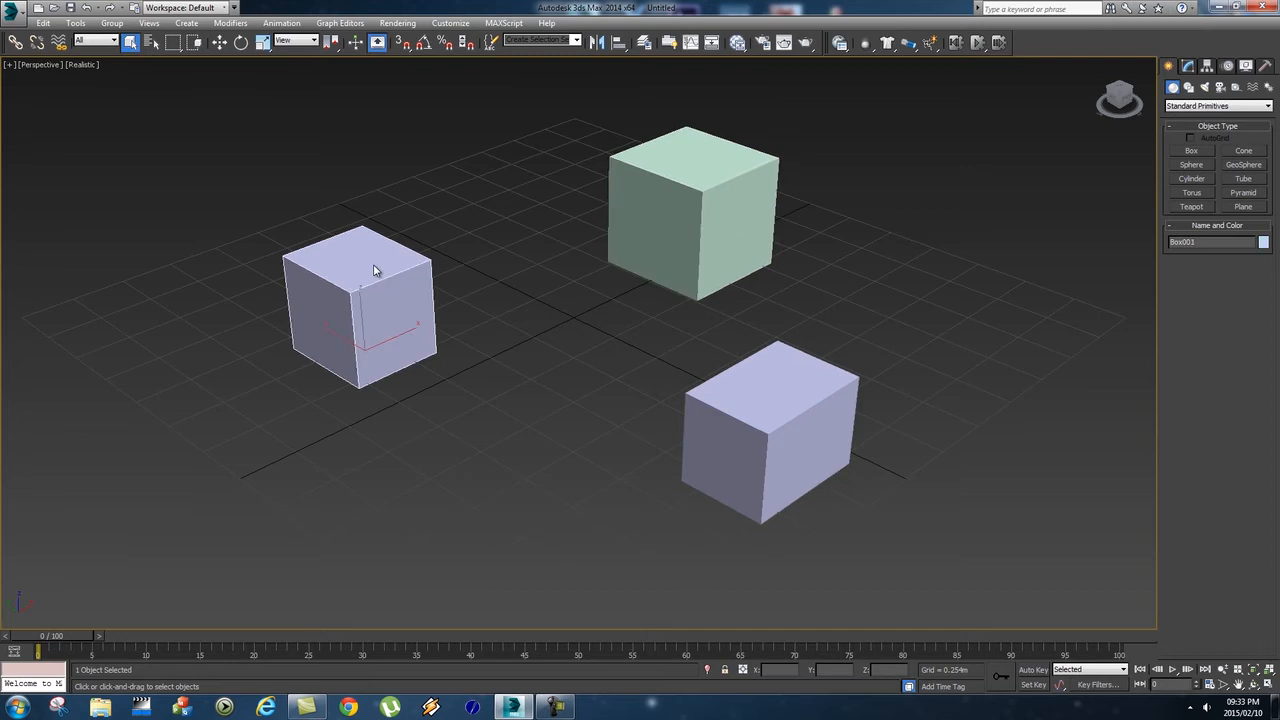
left_click(1189, 67)
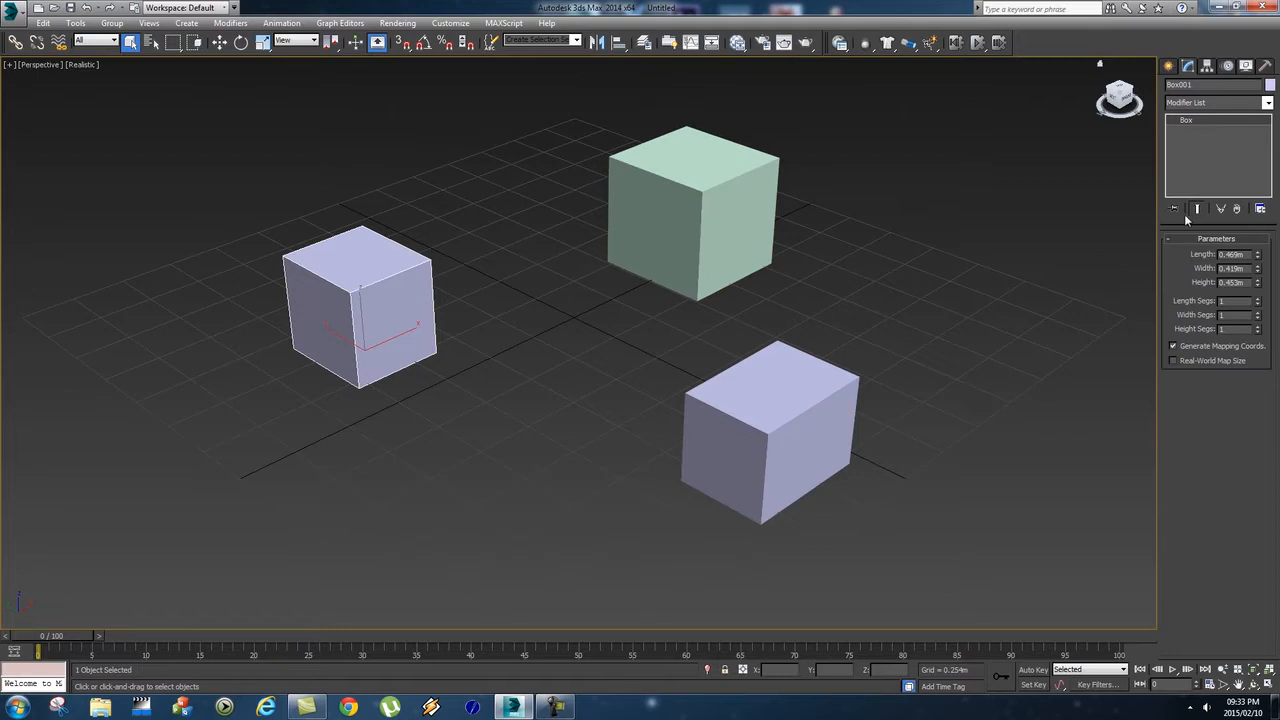
left_click_drag(1257, 259, 1258, 316)
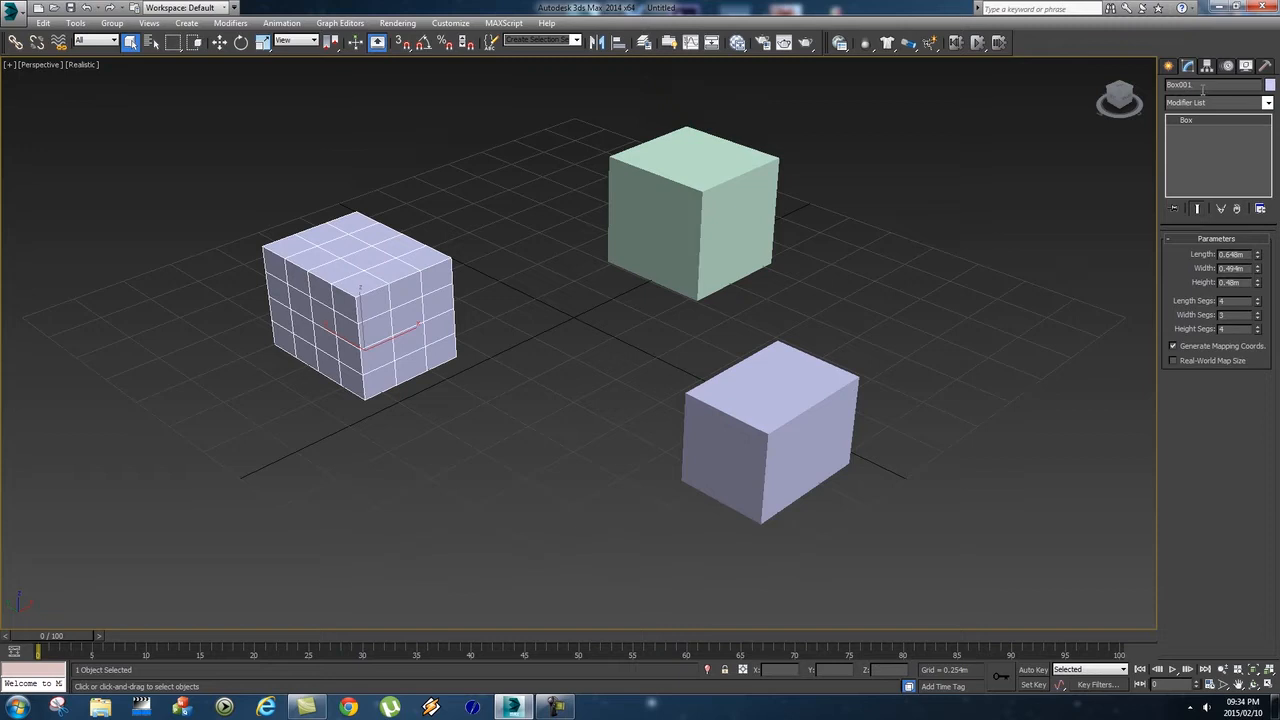
- Rename the boxes Box001, Box002 and Box003 as Mybox1, Mybox2 and Mybox3
left_click_drag(1202, 88, 1151, 89)
type("Mybox")
left_click(789, 398)
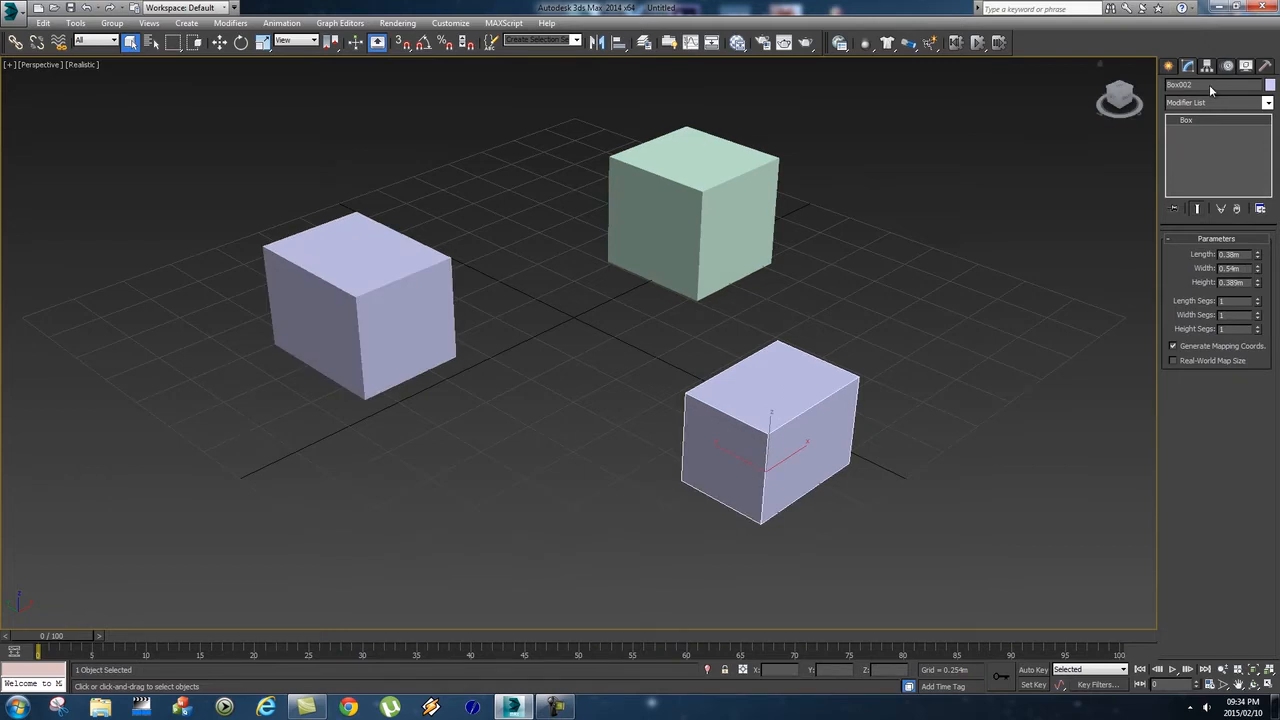
type("Myb")
left_click(700, 215)
left_click(1203, 88)
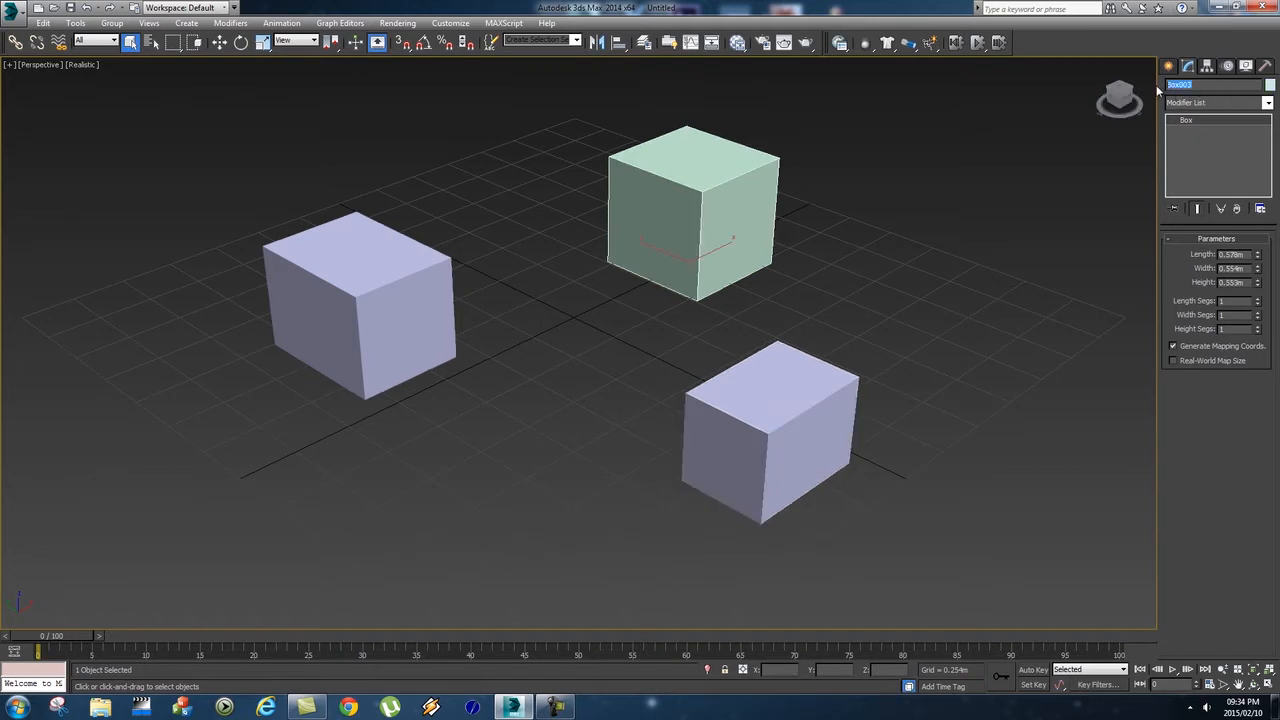
type("Mybox1")
- Move the green box, Mybox3, across the ground plane to about X 0.567 m, Y -0.004 m
left_click(409, 283)
left_click(693, 186)
left_click(763, 381)
left_click(722, 168)
key("w")
left_click_drag(720, 247, 696, 274)
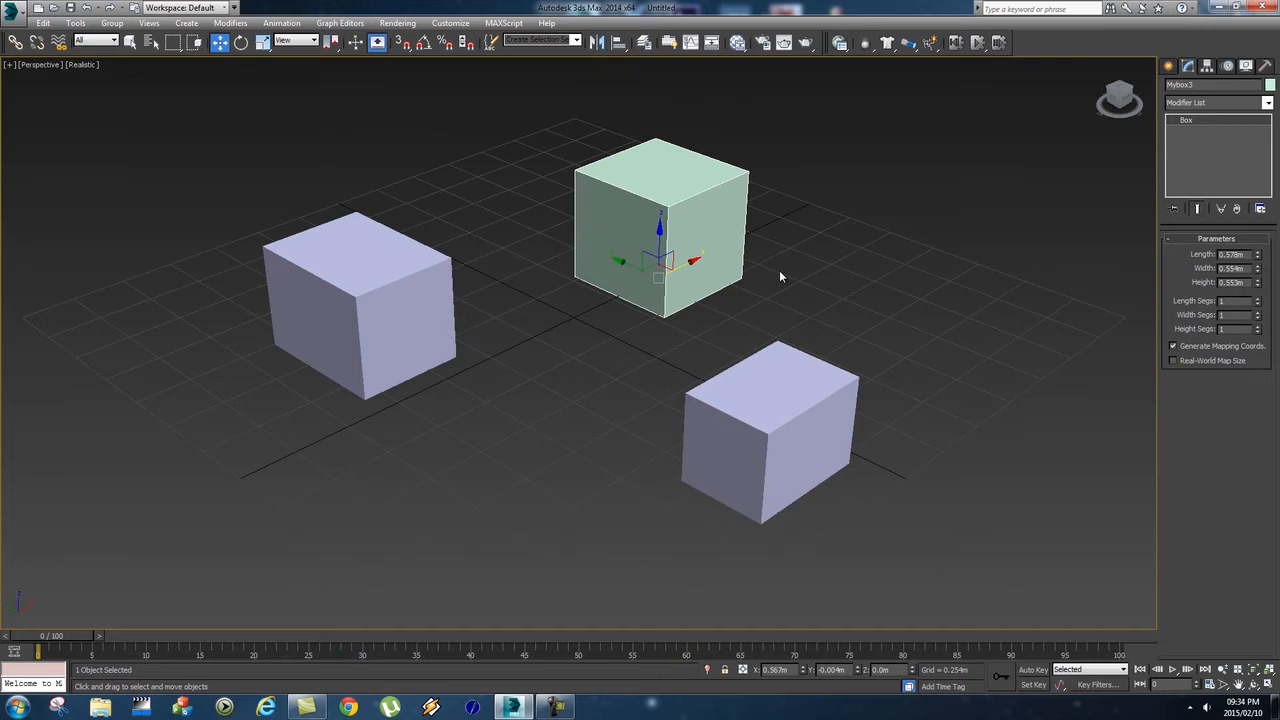
left_click(916, 349)
left_click(675, 230)
left_click(384, 299)
left_click(756, 437)
left_click(899, 257)
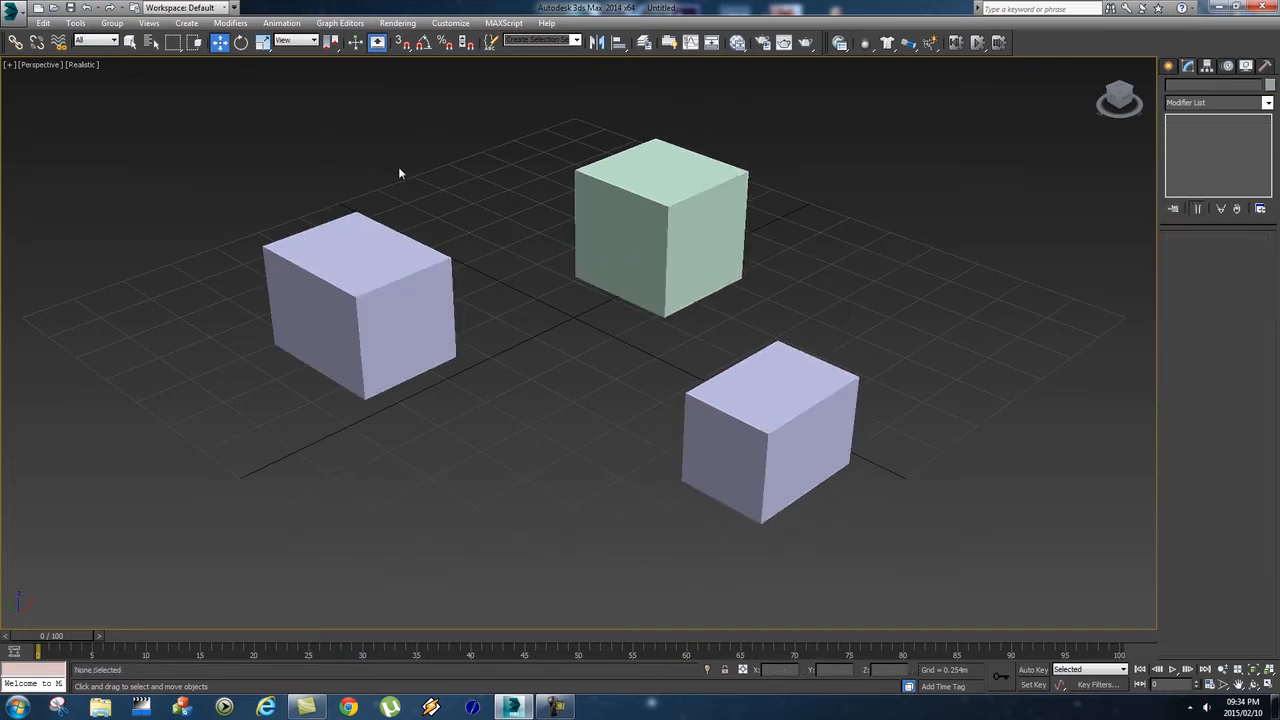
- Select Mybox2 by name from the list of scene objects
left_click(154, 45)
left_click_drag(240, 120, 925, 128)
left_click(840, 195)
left_click(845, 220)
left_click(845, 208)
left_click(844, 196)
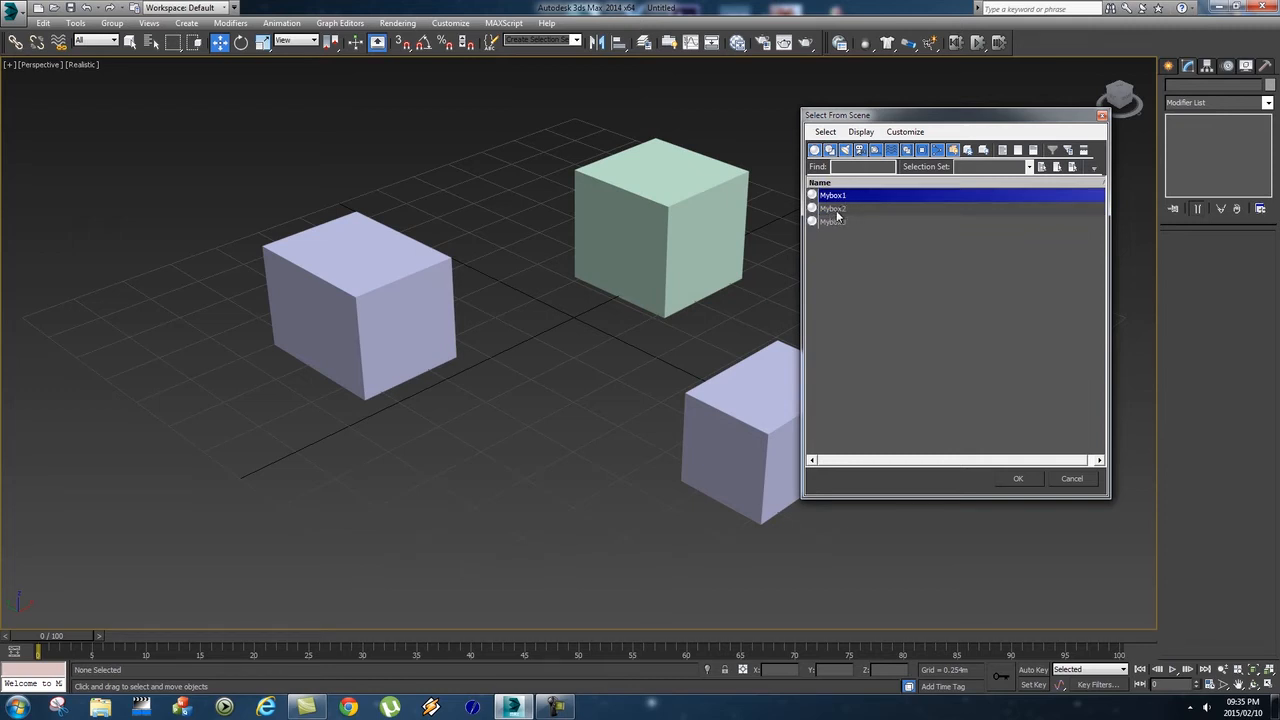
left_click(837, 209)
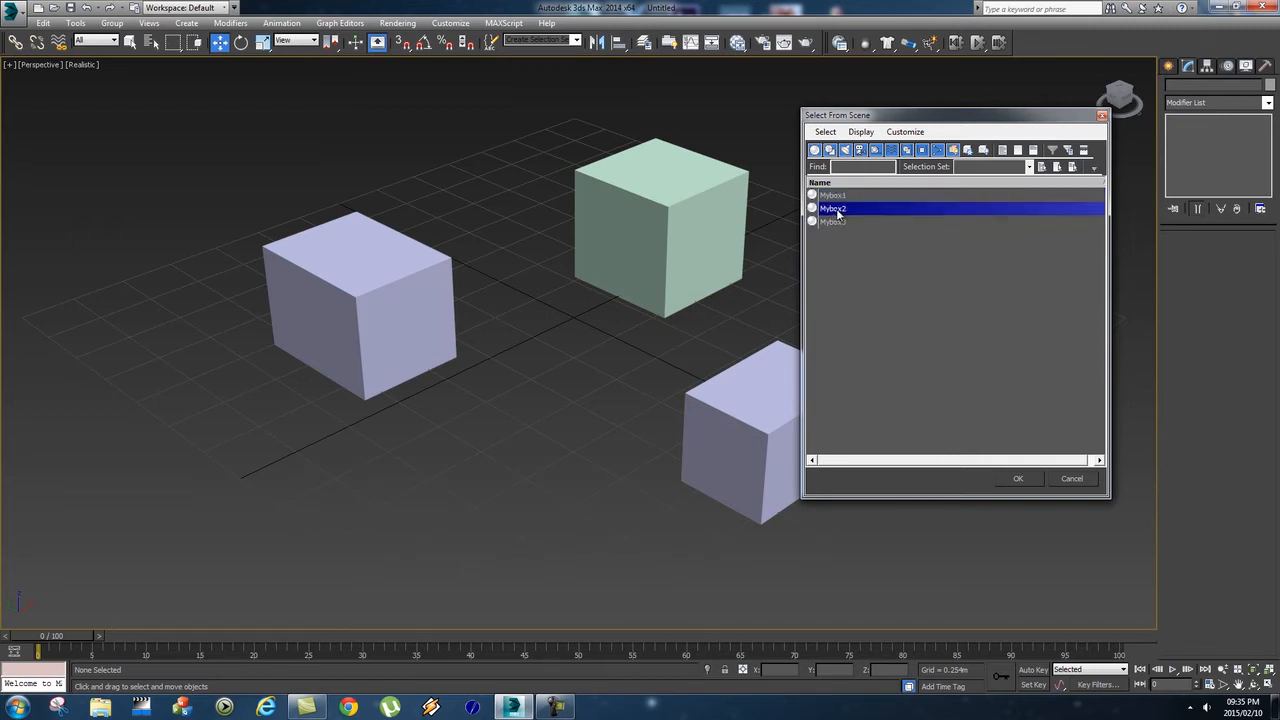
left_click(1017, 478)
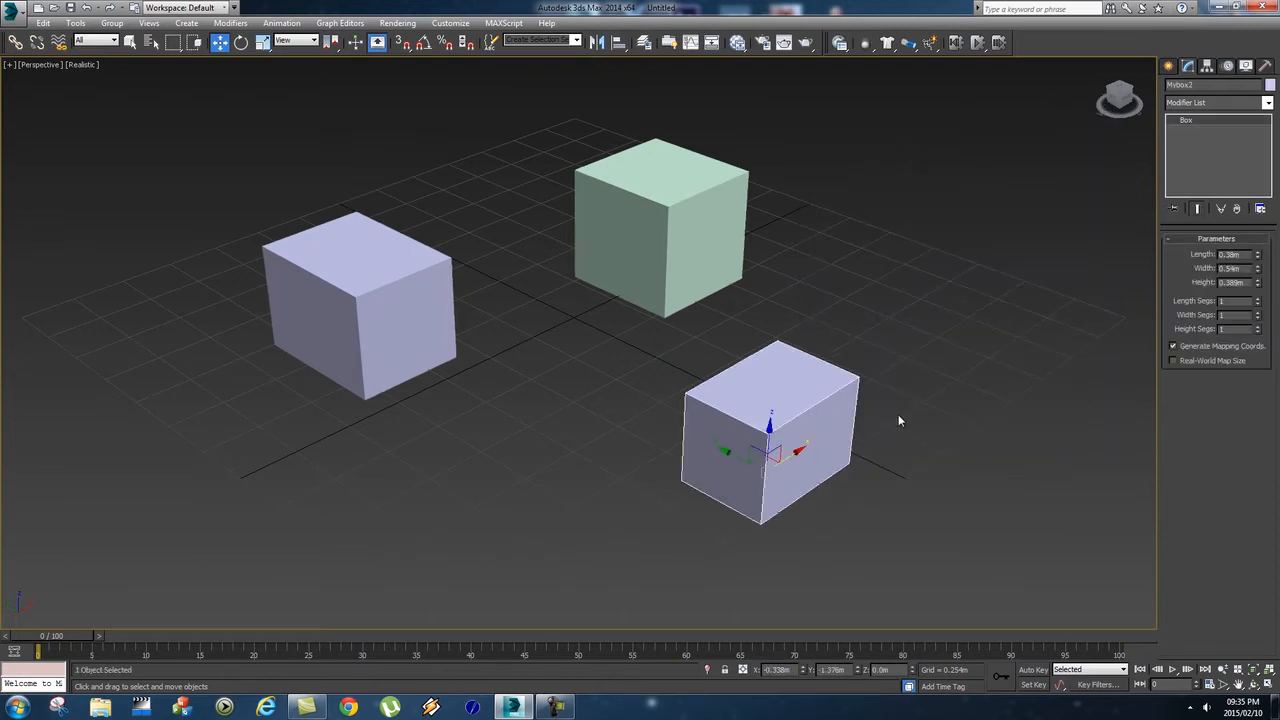
- Select Mybox2 in the viewport and apply a Bend modifier to it
left_click(706, 228)
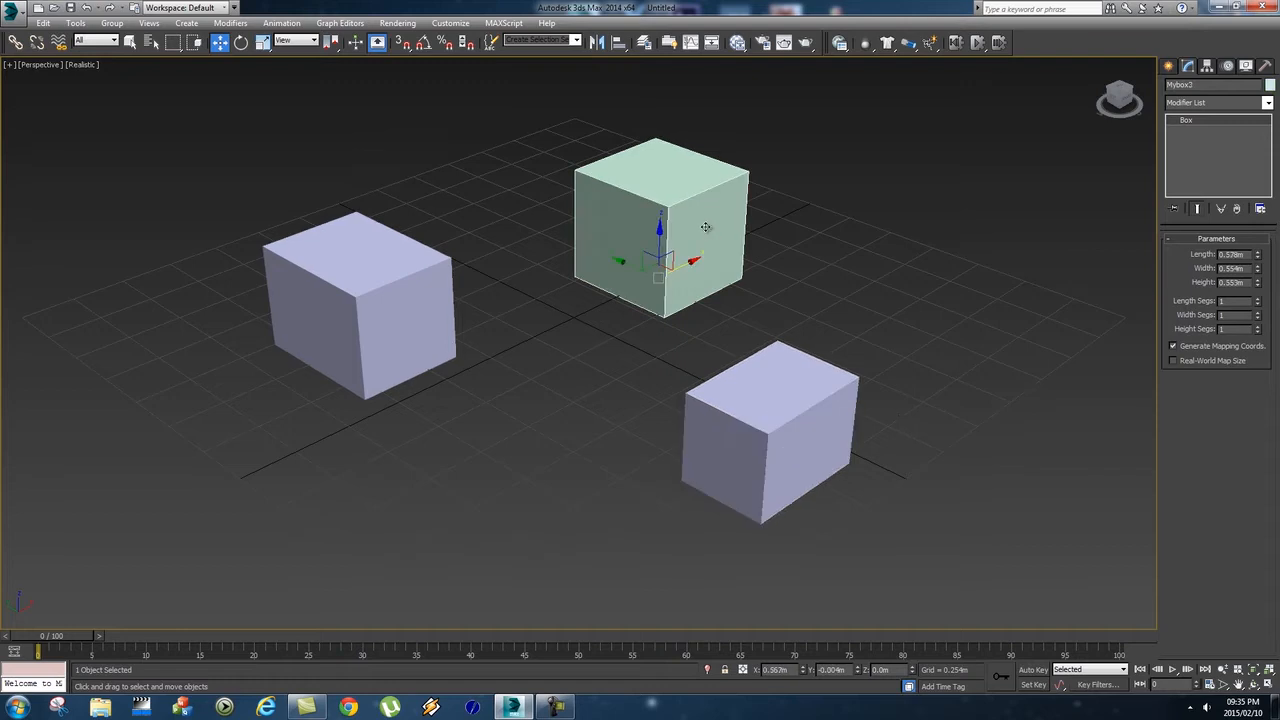
left_click(421, 305)
left_click(702, 262)
left_click(769, 402)
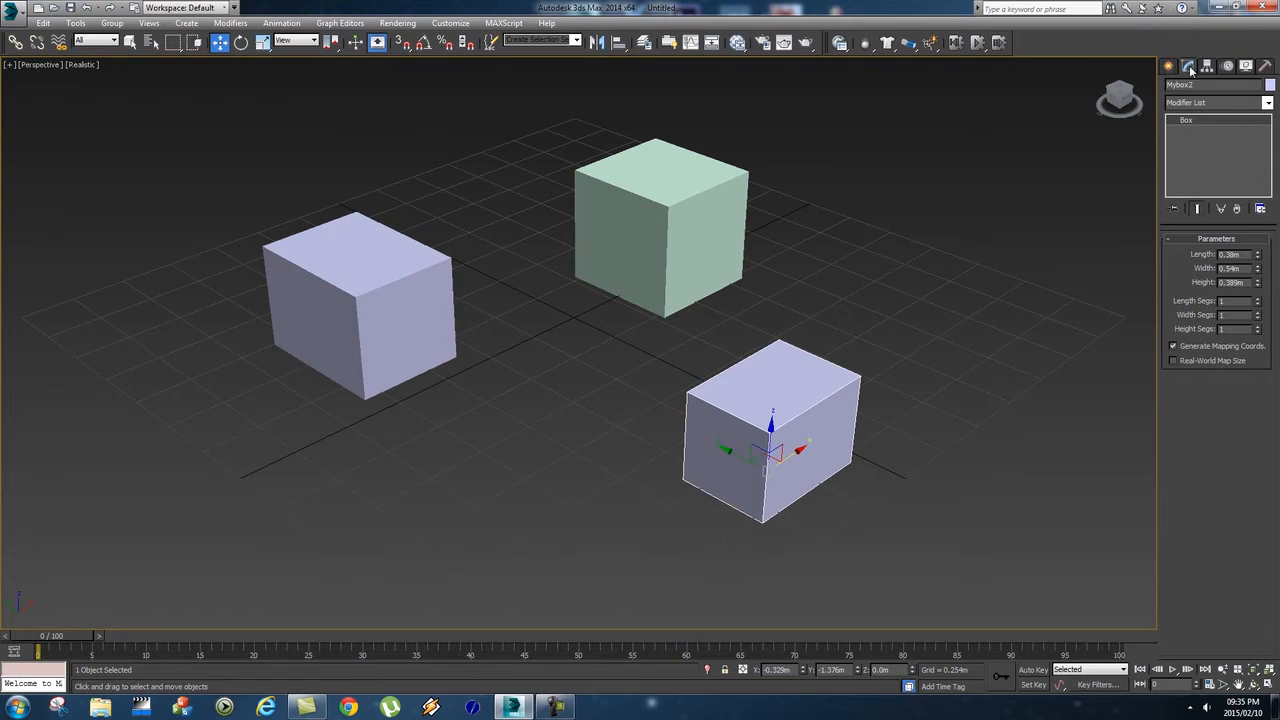
left_click(1268, 105)
left_click_drag(1269, 152, 1268, 239)
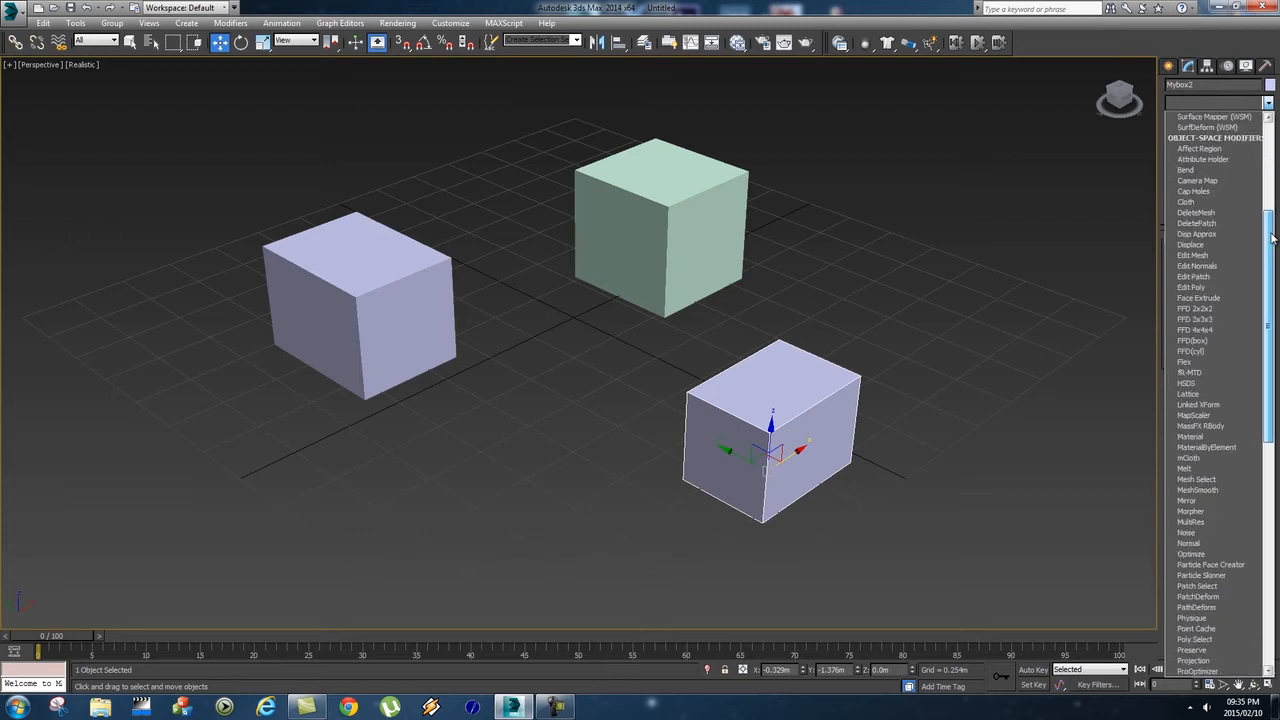
left_click(1190, 170)
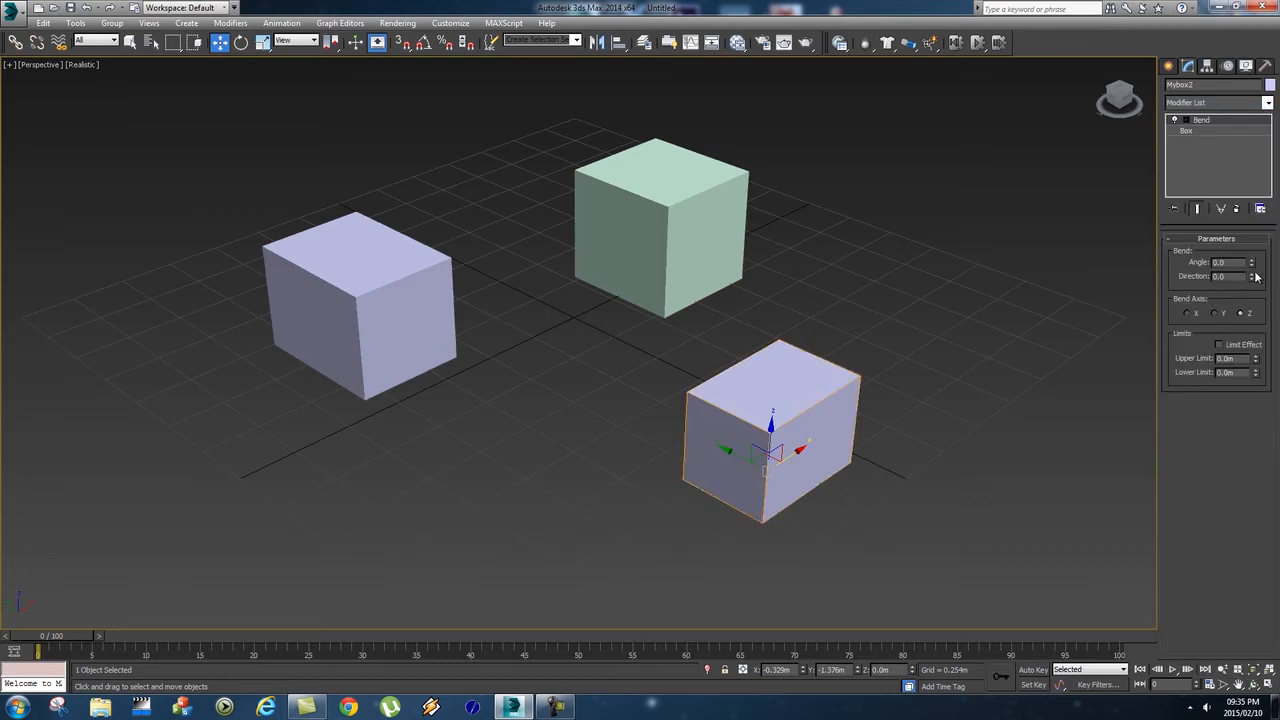
- Try the Bend on different axes, ending on Z with a direction of -131.5 and an upper limit of 0.008 m
left_click_drag(1249, 262, 1242, 217)
left_click_drag(1250, 275, 1211, 328)
left_click(1214, 313)
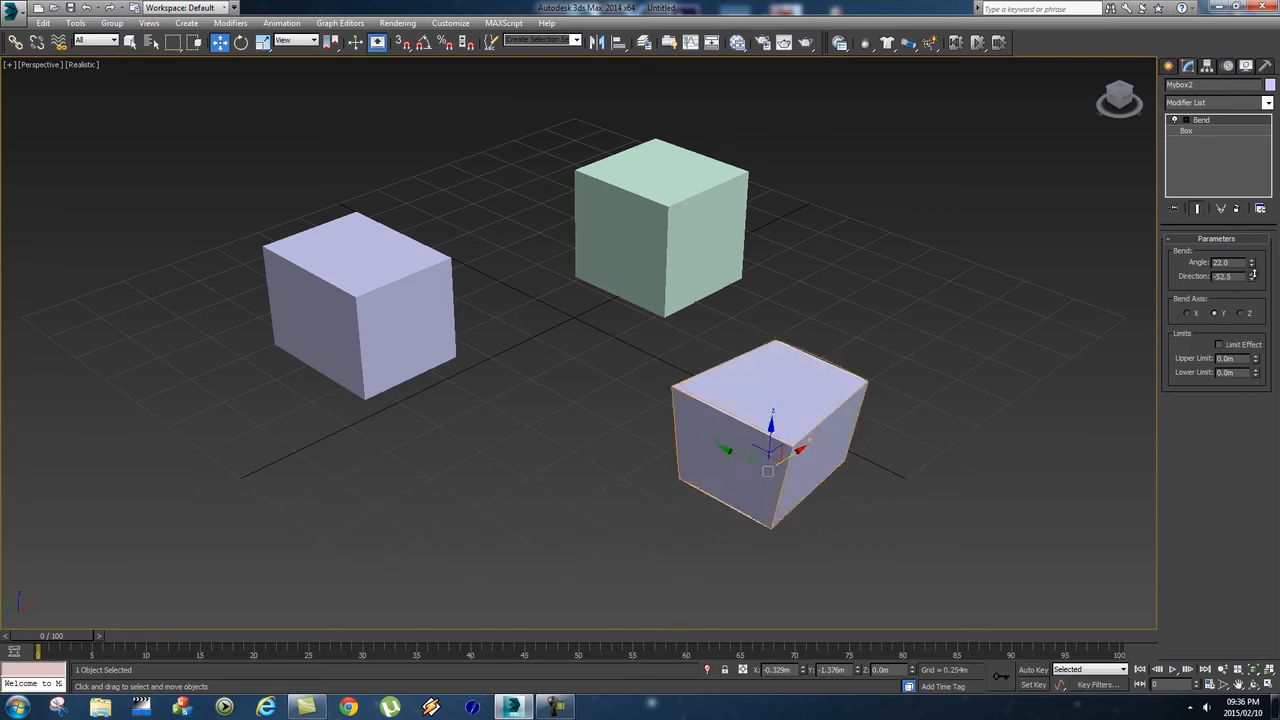
left_click_drag(1251, 259, 1248, 327)
left_click(1188, 313)
left_click(1214, 313)
left_click(1241, 313)
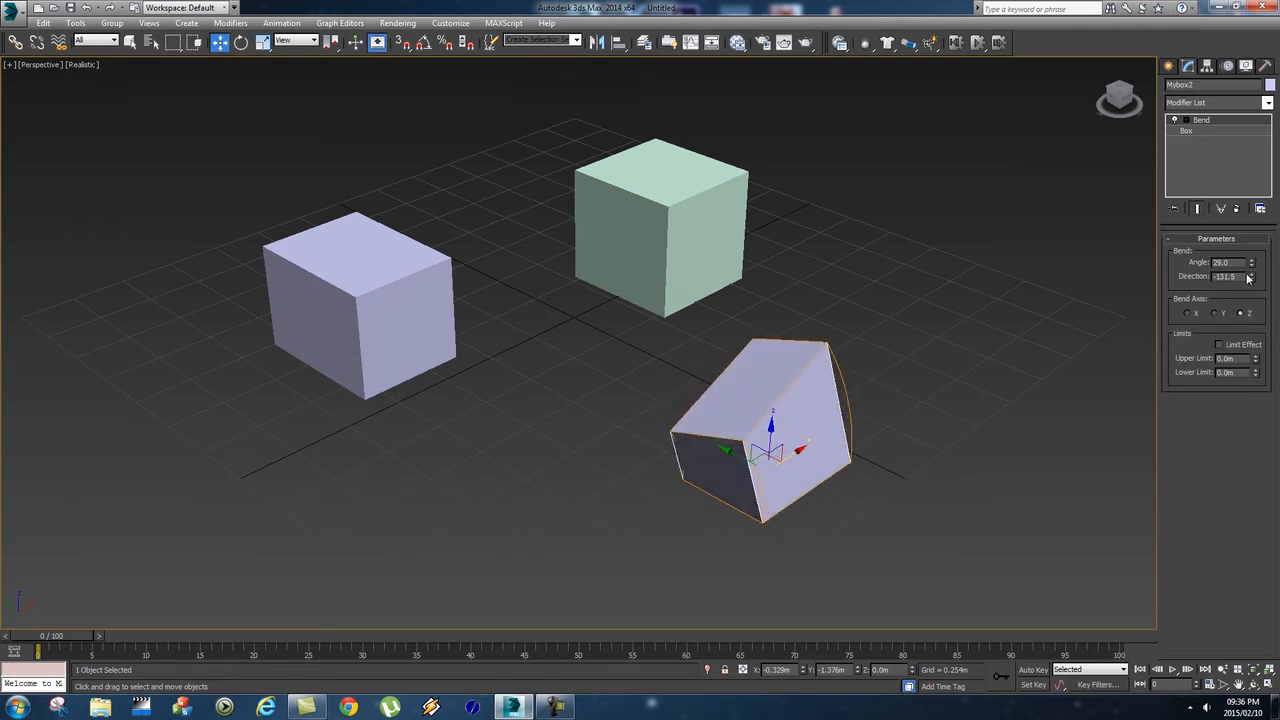
mouse_move(1253, 262)
left_mouse_down()
mouse_move(1253, 230)
mouse_move(1253, 258)
left_mouse_up()
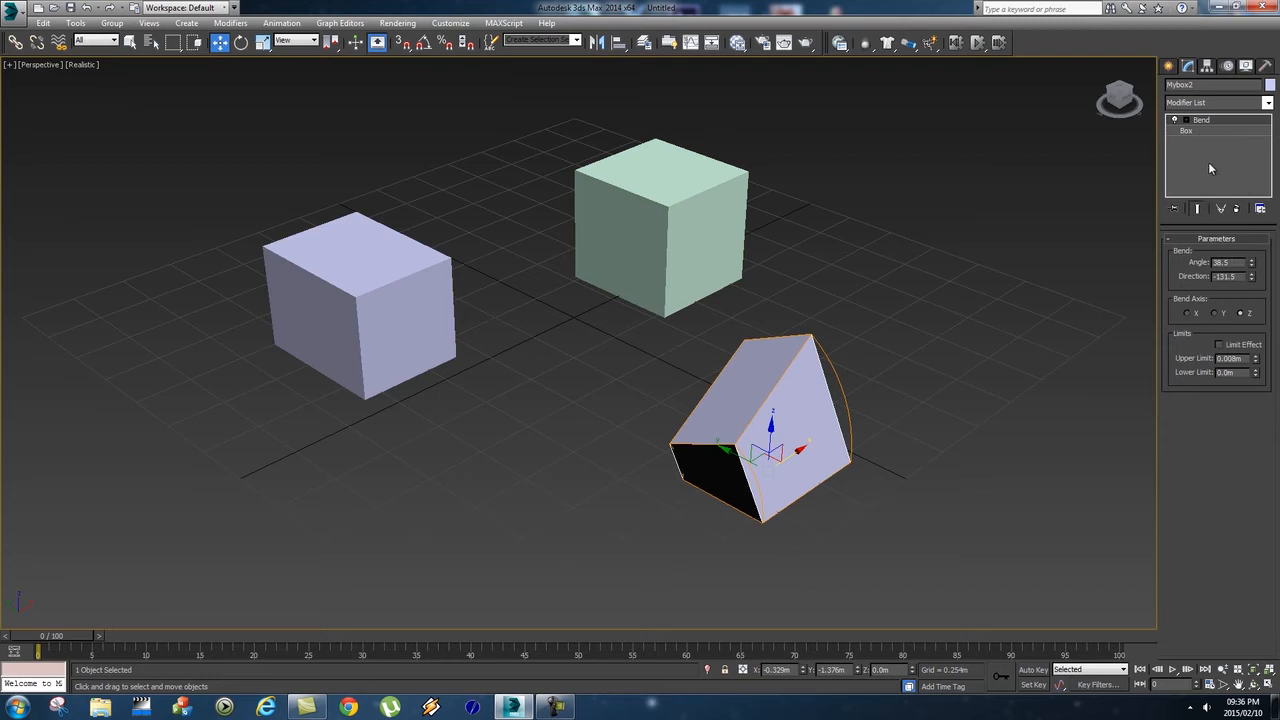
- Remove the Bend modifier from Mybox2's modifier stack
left_click(1198, 121)
left_click(1226, 180)
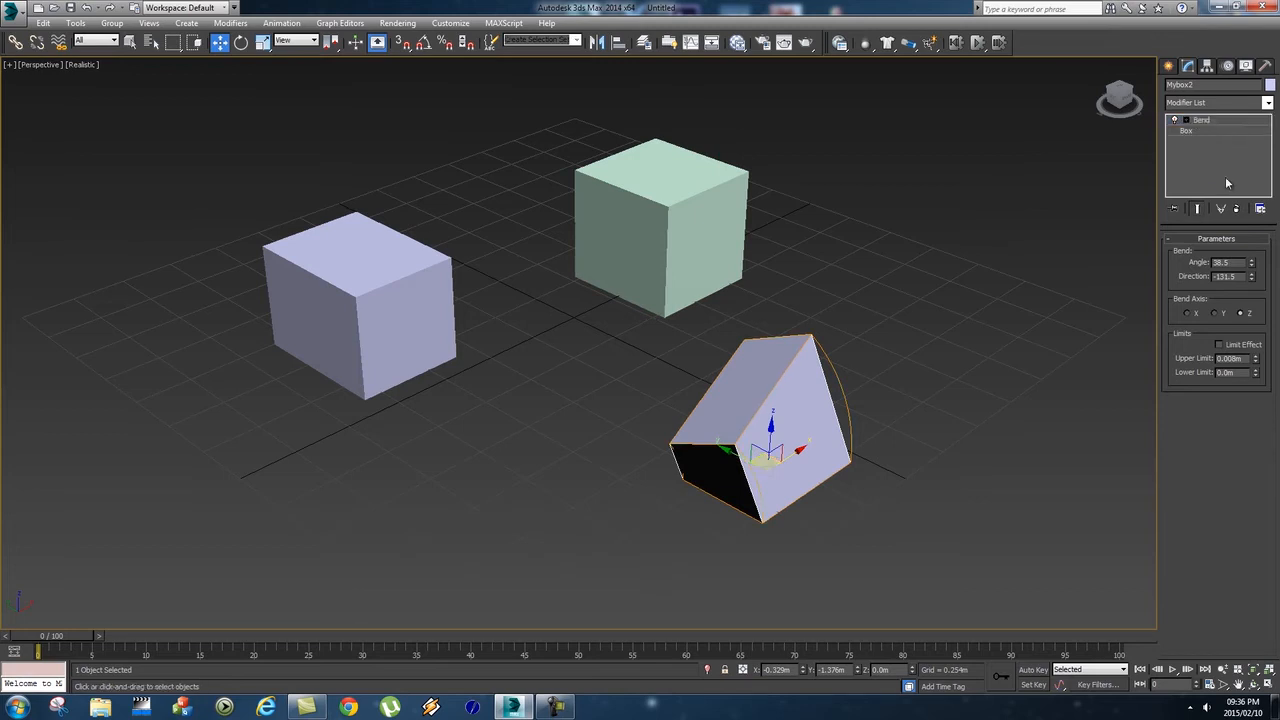
left_click(1198, 121)
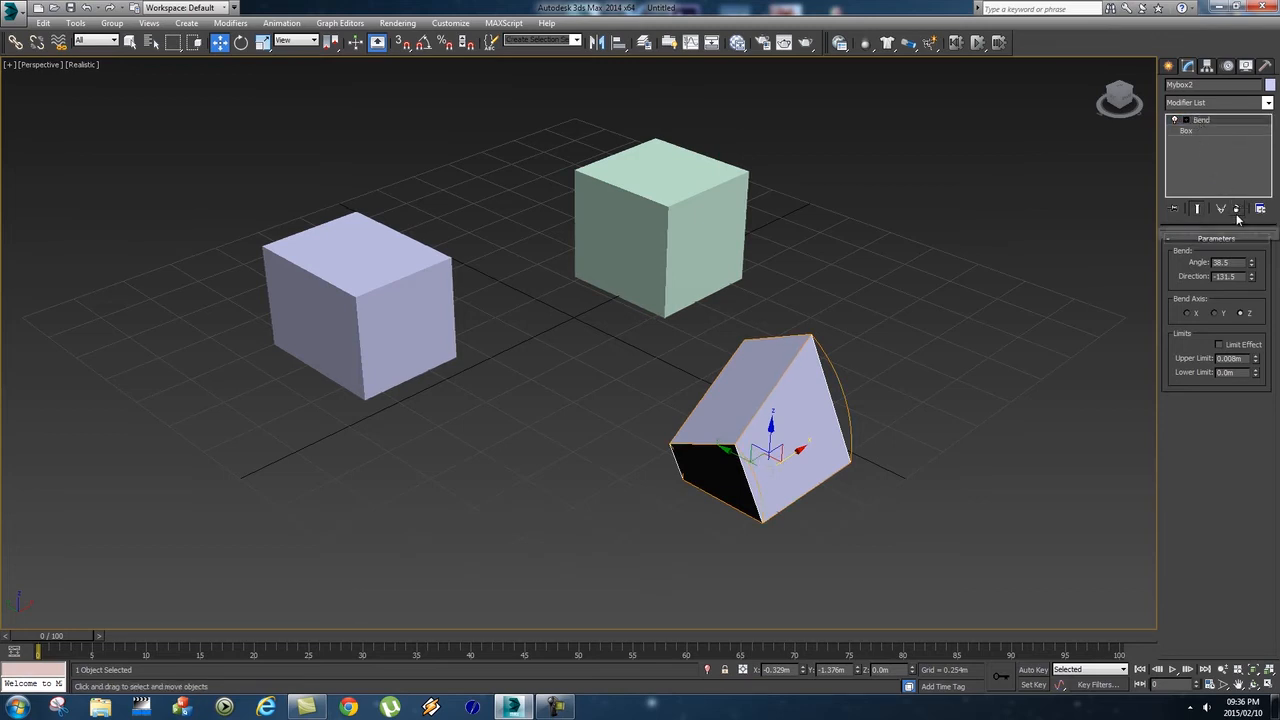
left_click(1237, 210)
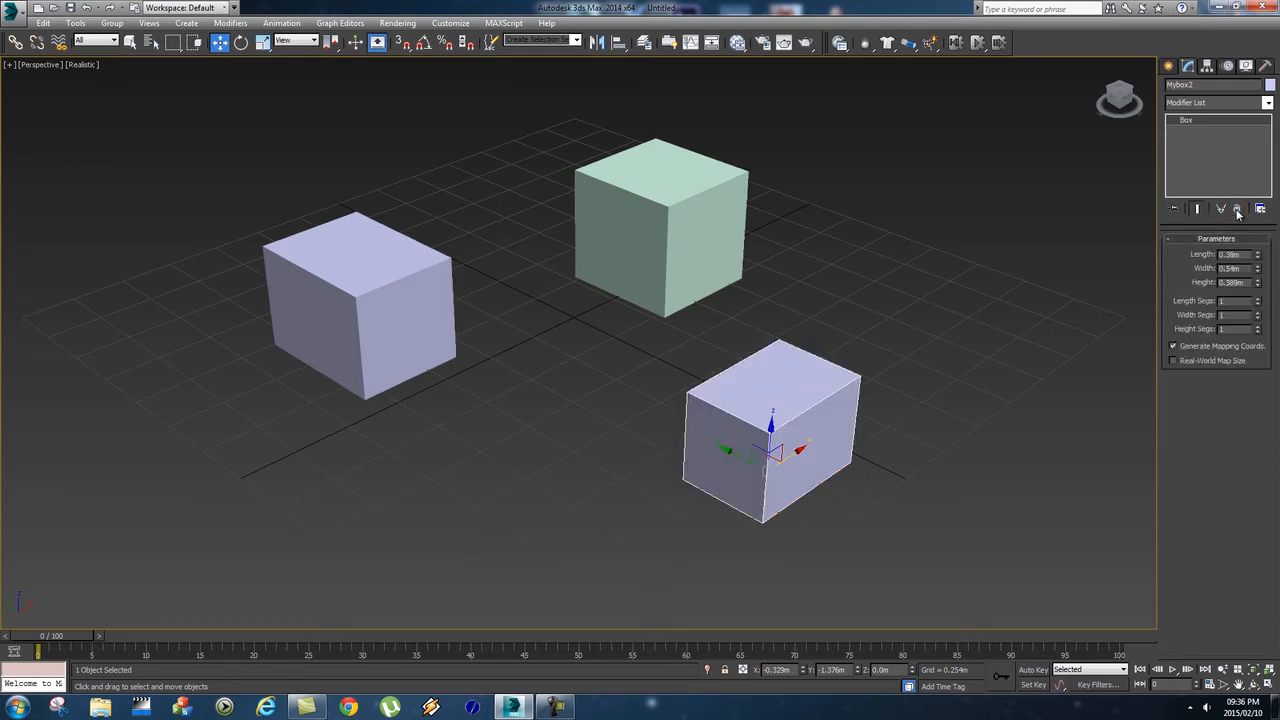
- Apply a Twist modifier to Mybox2 with an angle of 138.5 and a bias of -17
left_click(1267, 102)
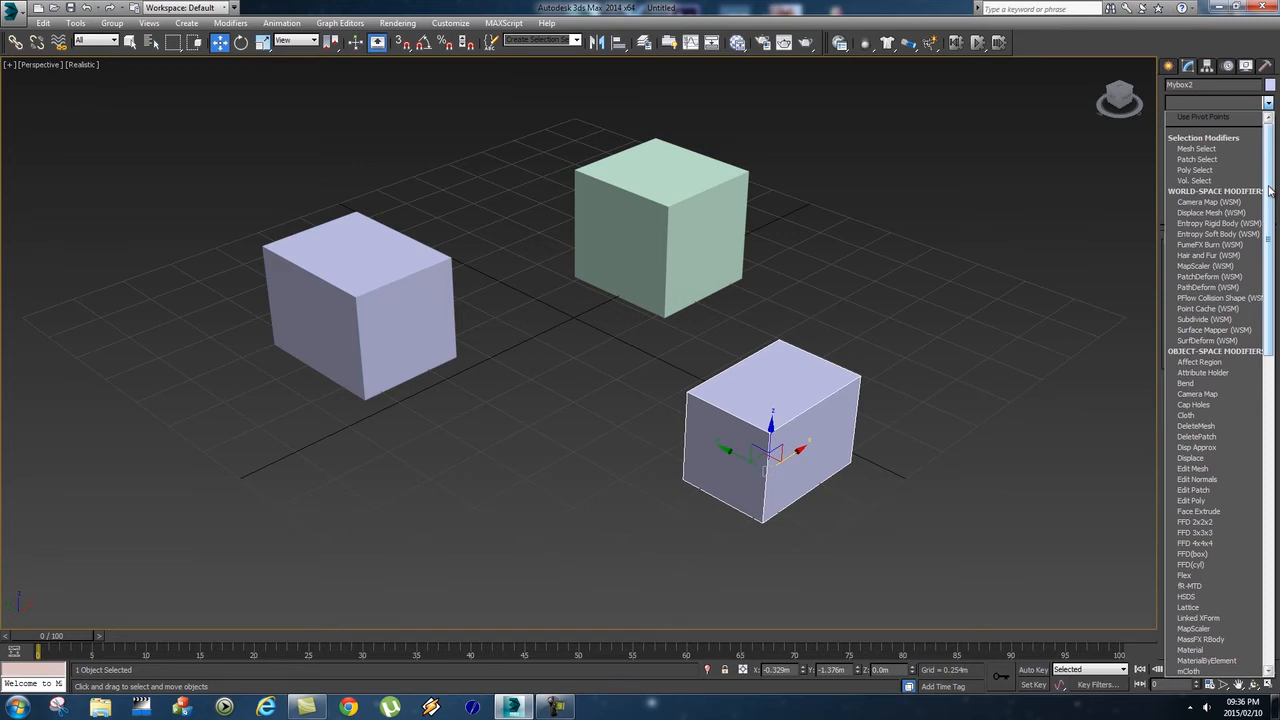
left_click_drag(1270, 190, 1277, 410)
scroll(1210, 467, "down", 5)
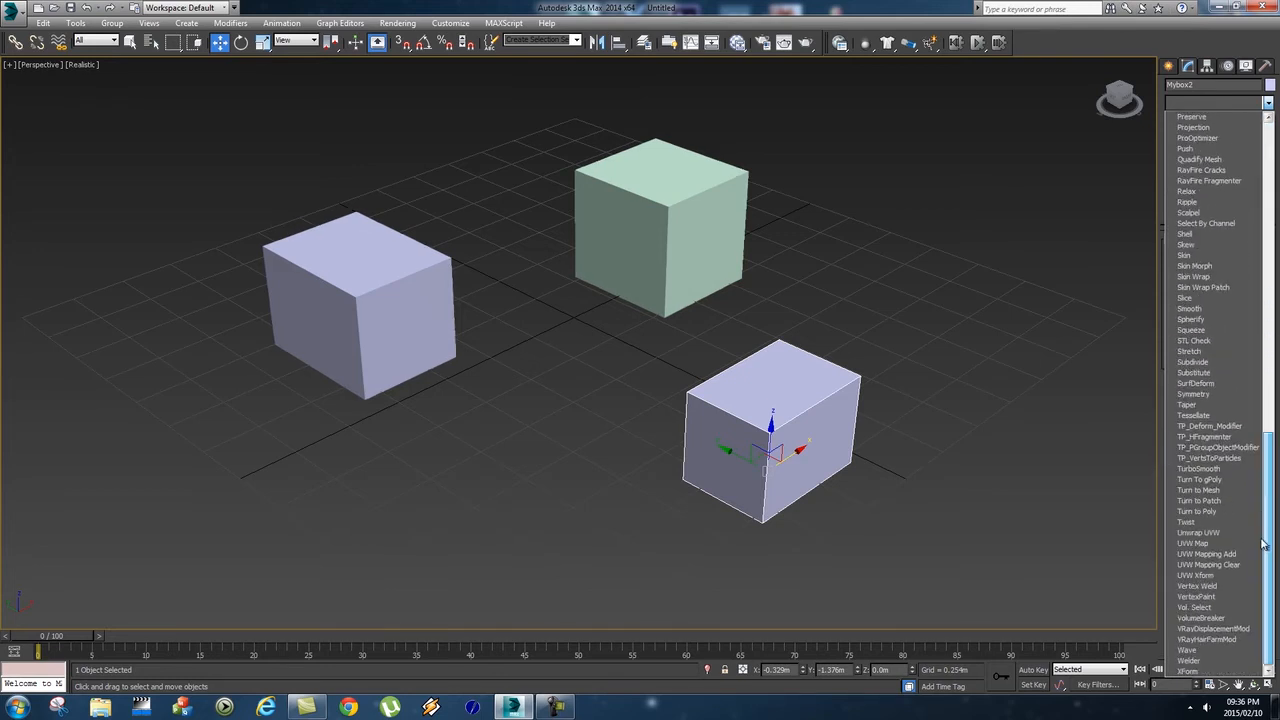
left_click(1205, 533)
left_click_drag(1246, 262, 1234, 45)
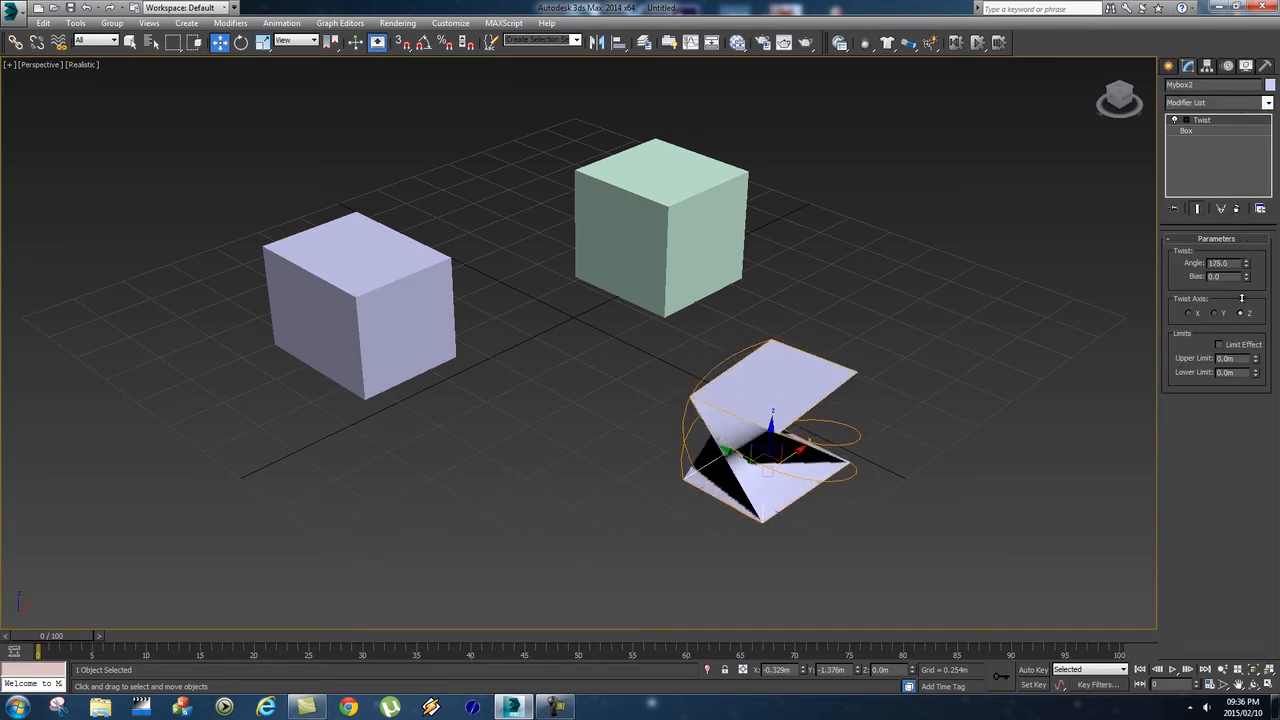
mouse_move(1245, 273)
left_mouse_down()
mouse_move(1241, 163)
mouse_move(1241, 301)
mouse_move(1246, 187)
mouse_move(1246, 284)
left_mouse_up()
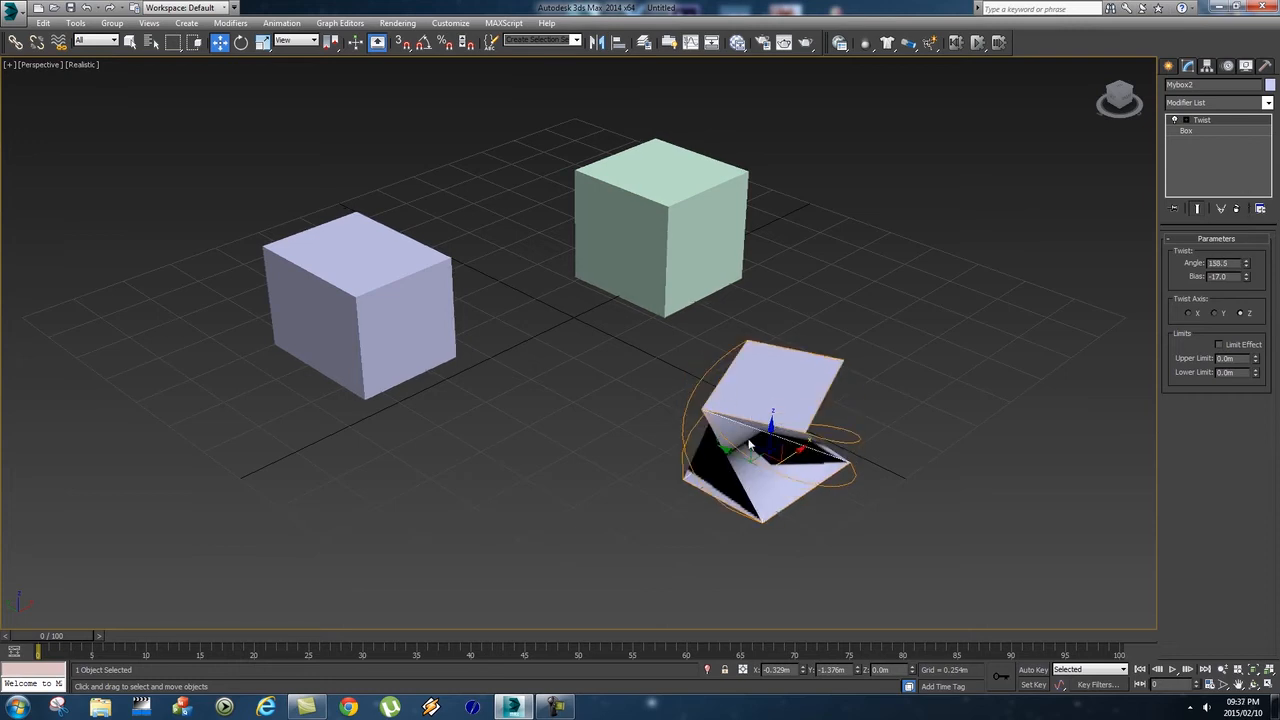
- Set the base box of Mybox2 to 0.521 m length, 0.567 m width and 1.351 m height beneath the Twist
left_click(1187, 131)
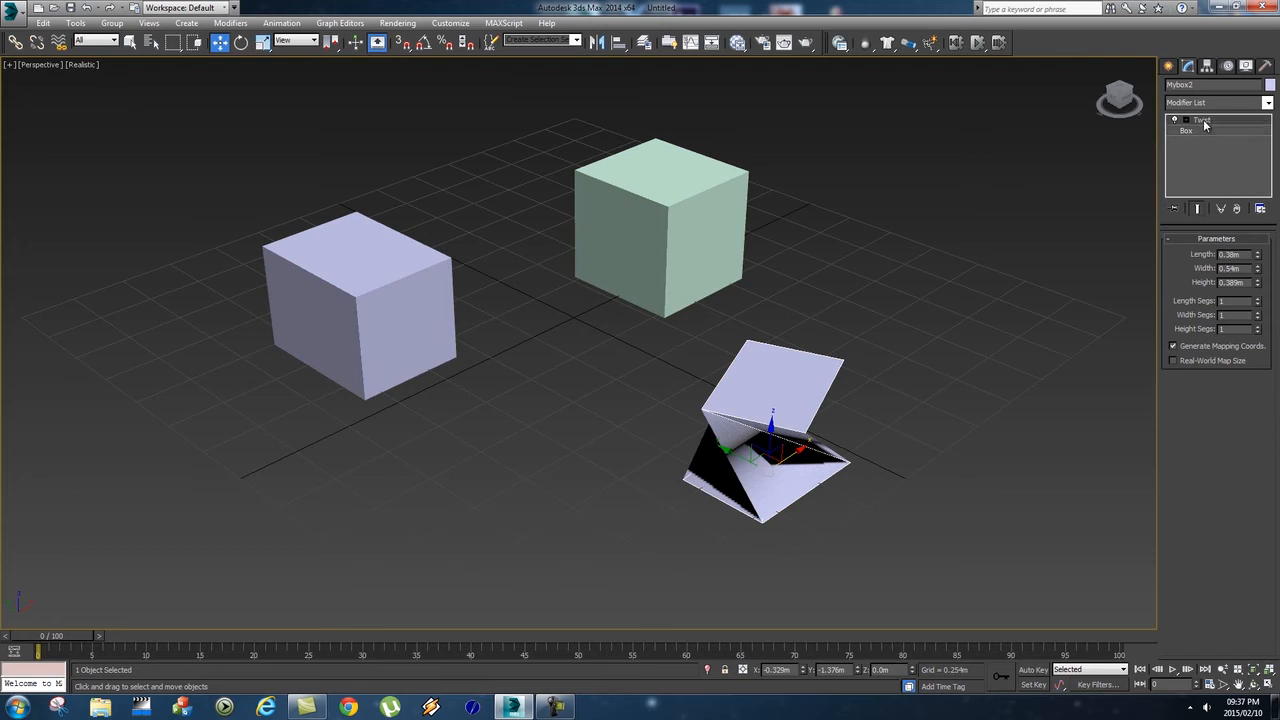
left_click(1203, 121)
left_click(1189, 131)
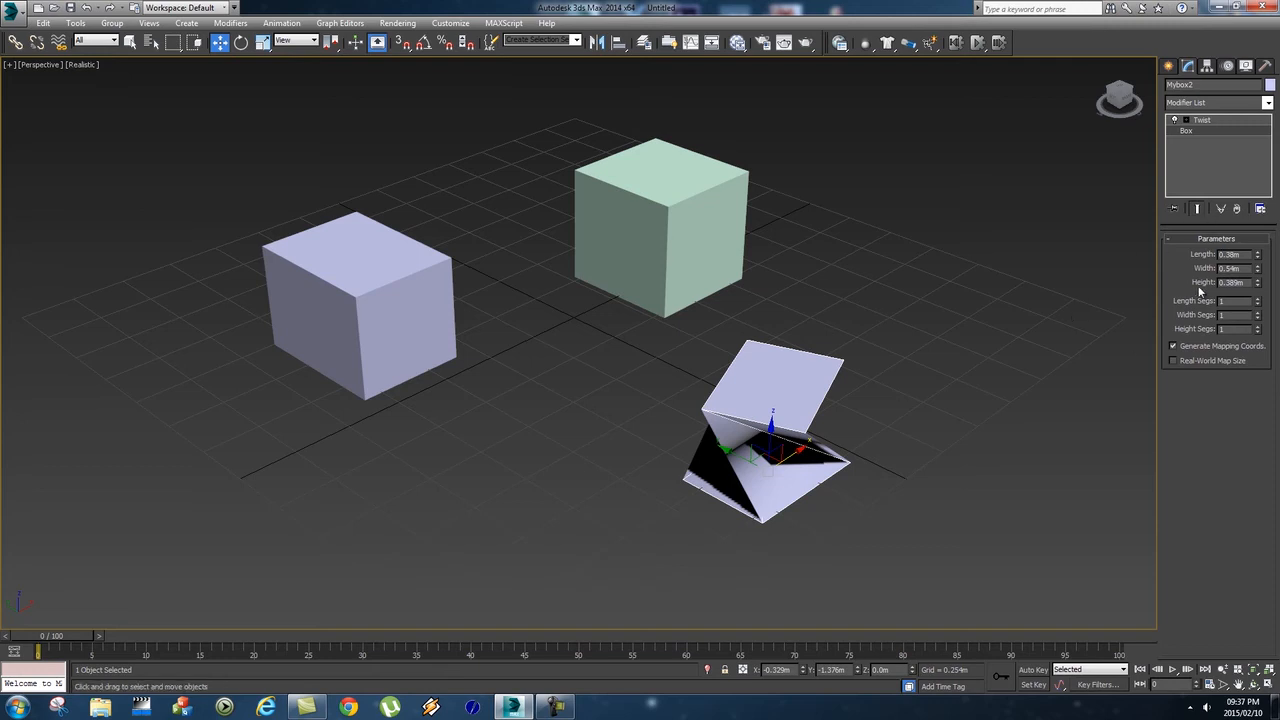
left_click_drag(1257, 256, 1251, 192)
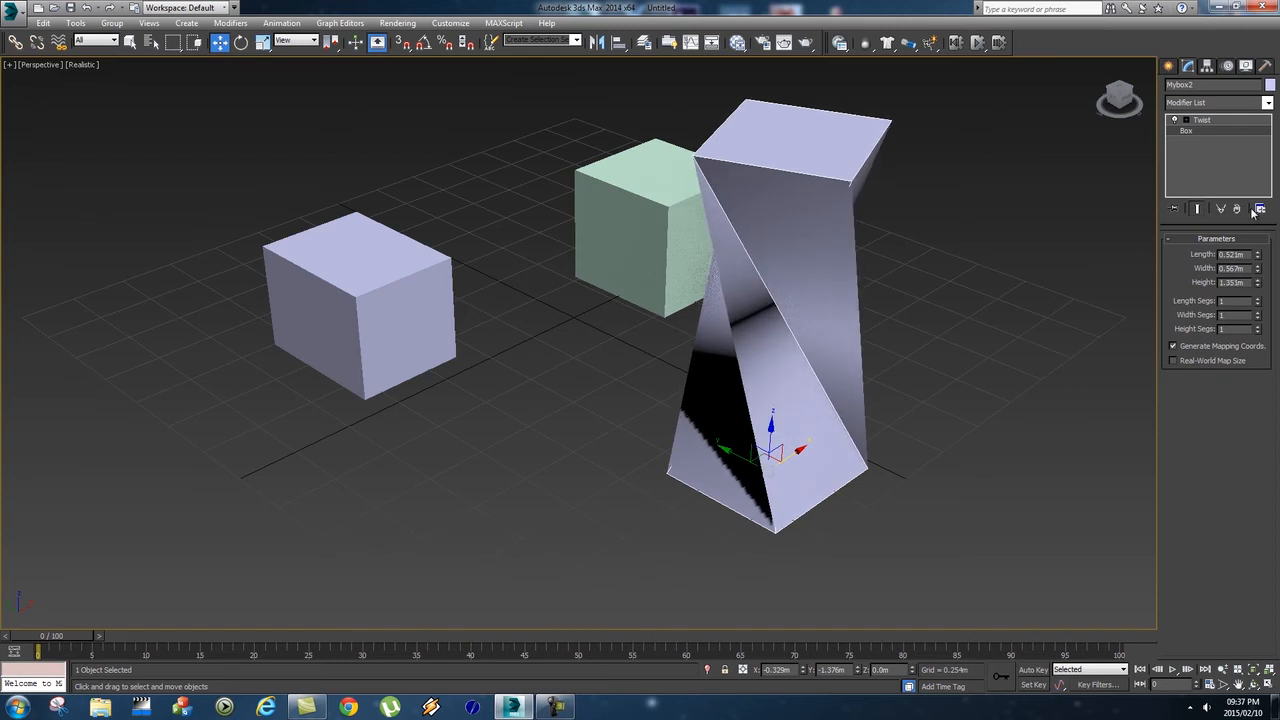
- Readjust the Twist angle of Mybox2 and check the twisted shape from other sides
left_click(1201, 121)
mouse_move(1247, 261)
left_mouse_down()
mouse_move(1247, 300)
mouse_move(1247, 250)
mouse_move(1247, 295)
mouse_move(1247, 270)
left_mouse_up()
left_click_drag(1205, 365, 1198, 340)
middle_click_drag(647, 390, 755, 382, "alt")
middle_click_drag(659, 457, 797, 234)
middle_click_drag(814, 318, 794, 331, "alt")
- Select Mybox1 and apply a Taper modifier to it
left_click(569, 330)
scroll(789, 410, "down", 3)
middle_click_drag(789, 410, 773, 393, "alt")
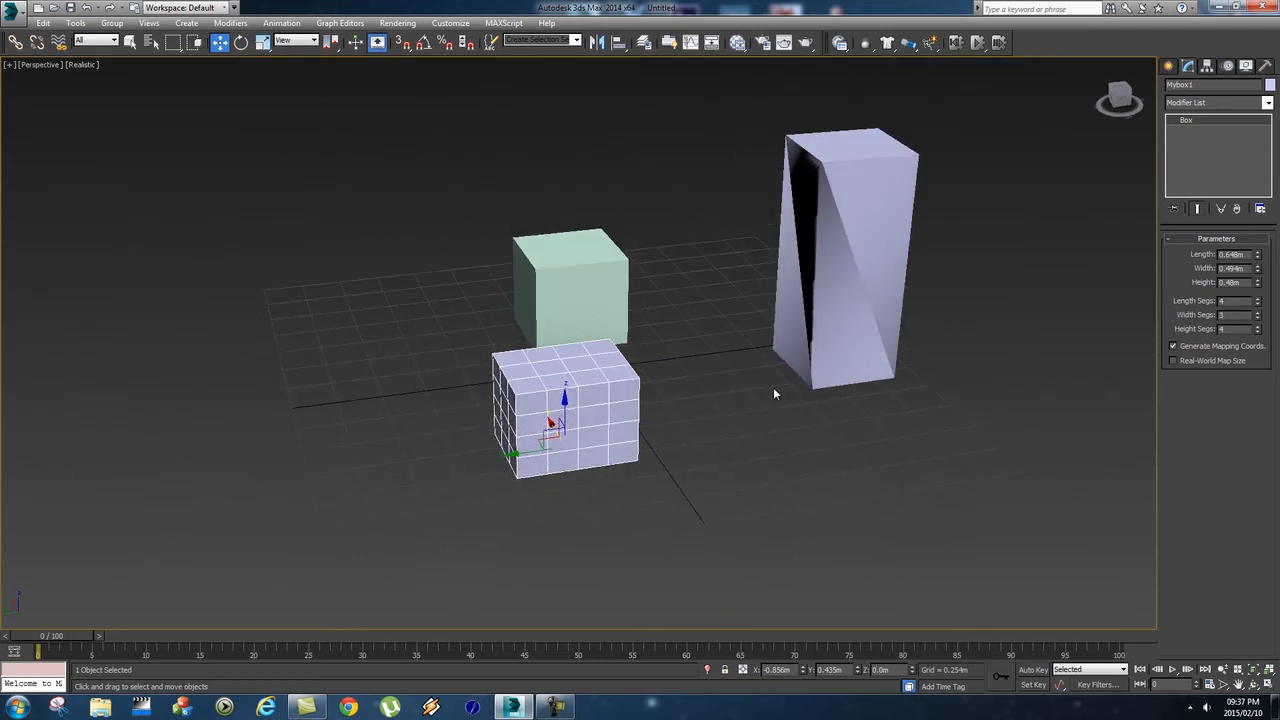
left_click(1267, 103)
scroll(1257, 495, "down", 10)
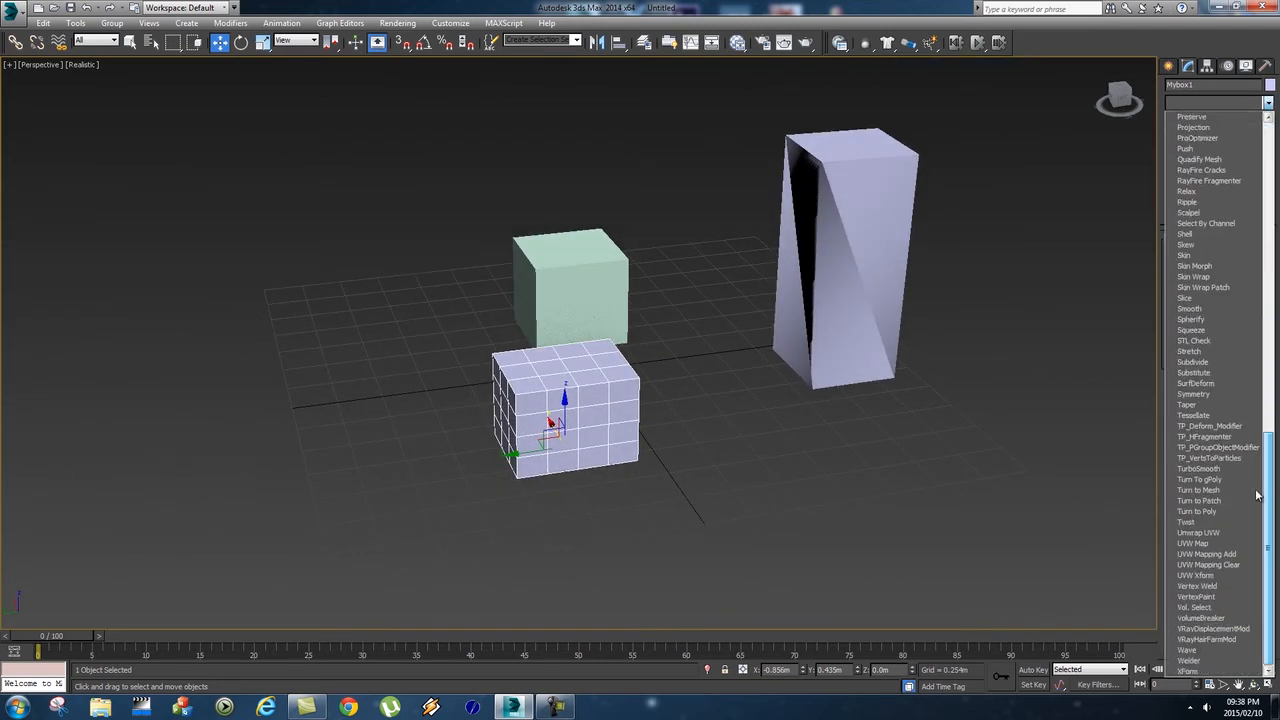
left_click(1195, 404)
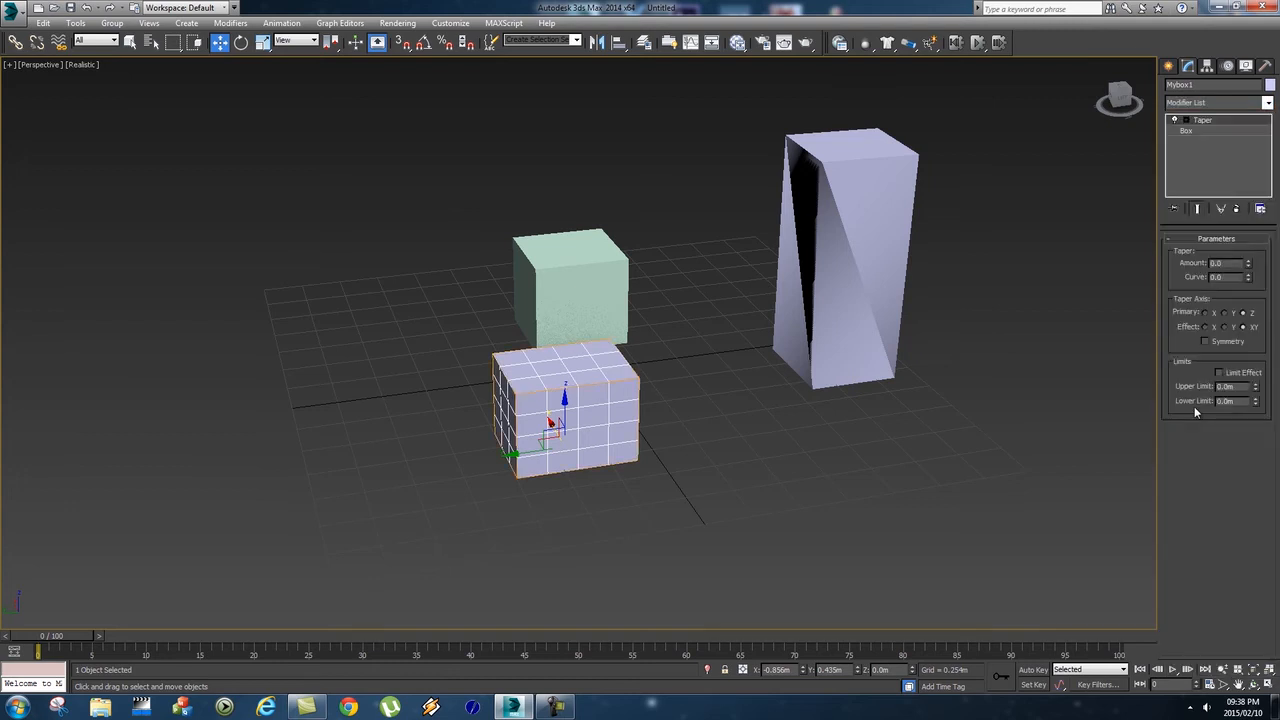
- Set the Taper amount to -0.46 and its curve to 1.18 on Mybox1
left_click_drag(1247, 261, 1255, 206)
left_click_drag(1248, 263, 1246, 300)
middle_click_drag(700, 420, 788, 424, "alt")
scroll(725, 427, "up", 5)
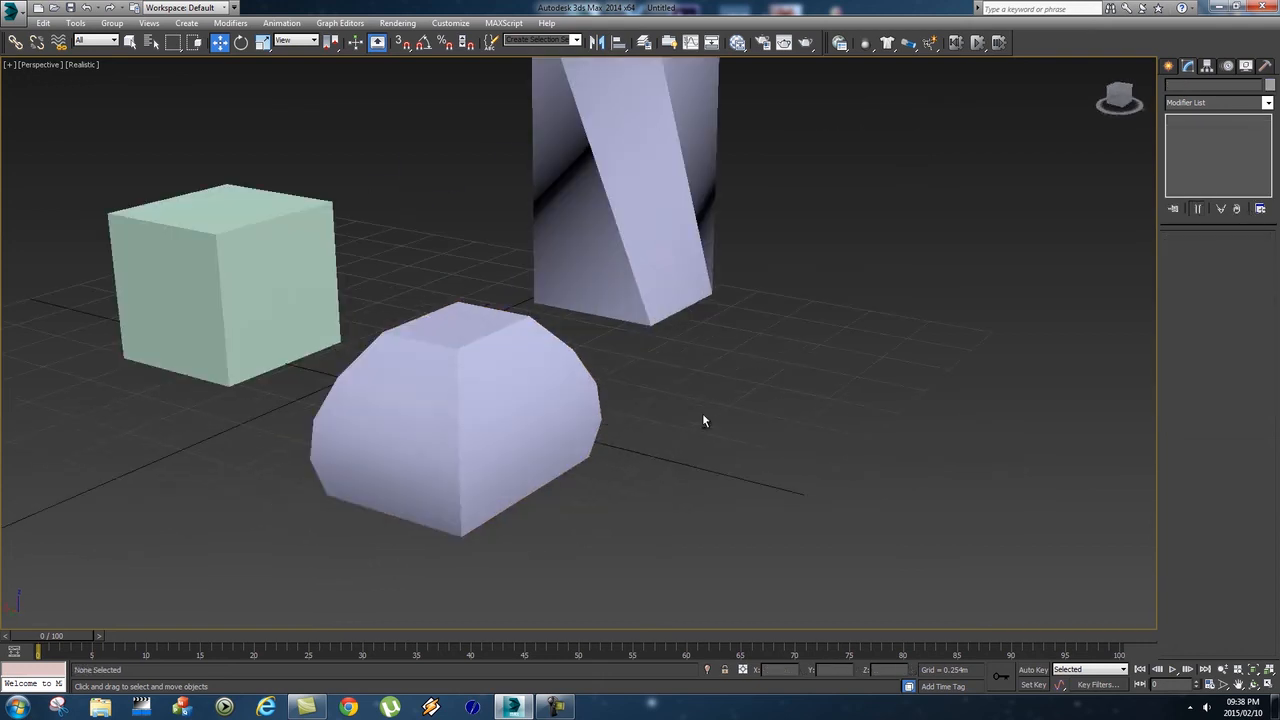
middle_click_drag(546, 415, 800, 432, "alt")
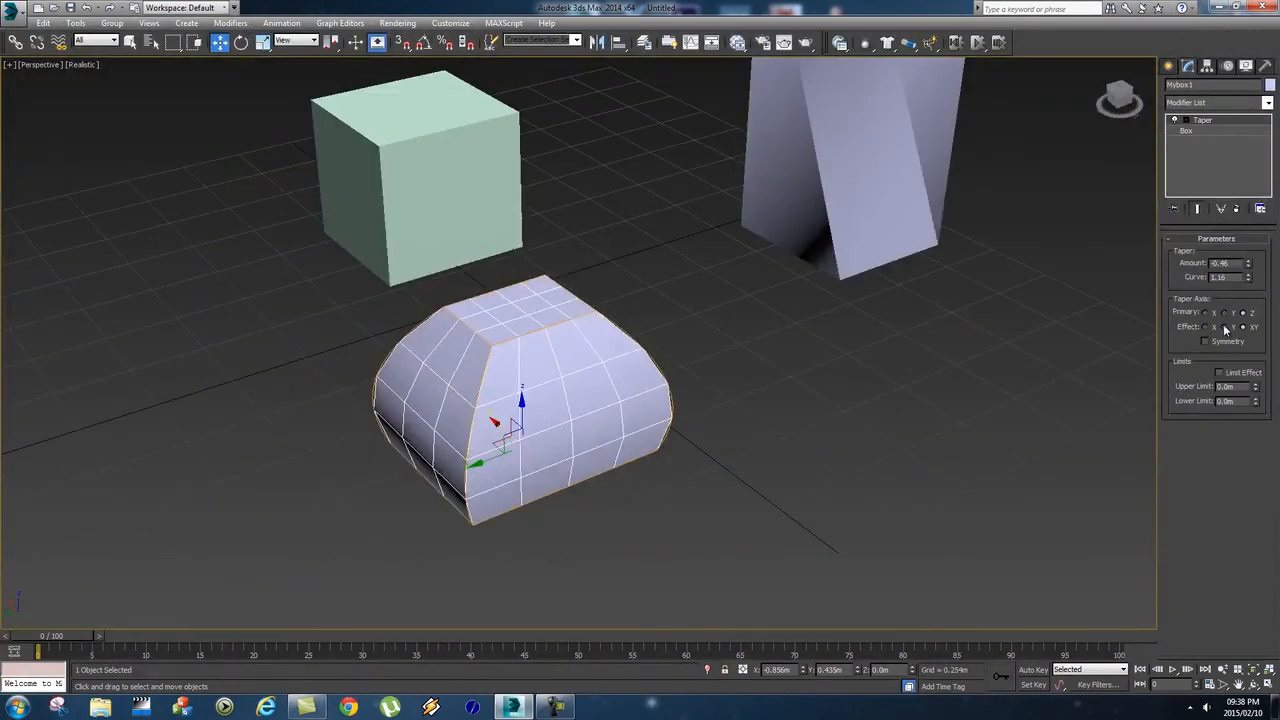
- Add a Twist modifier with an angle of 60 above the Taper on Mybox1
left_click(1267, 103)
left_click_drag(1270, 150, 1268, 436)
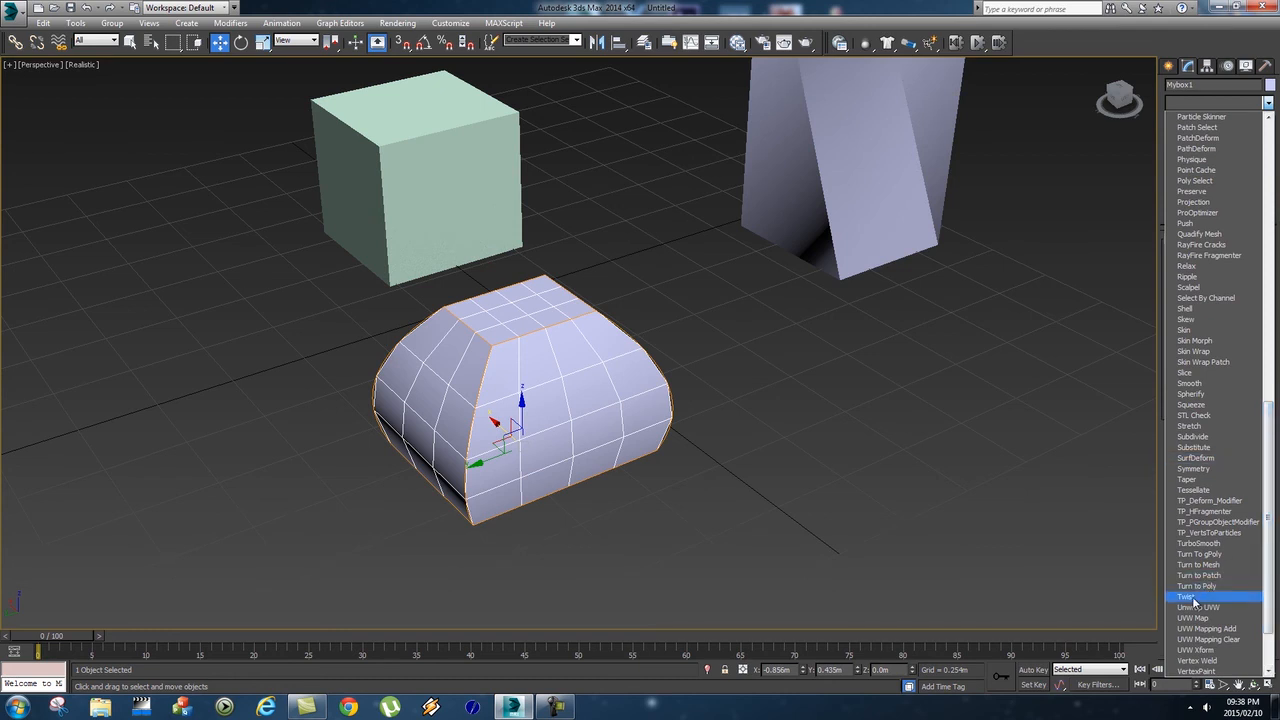
left_click(1188, 597)
left_click_drag(1245, 262, 1248, 207)
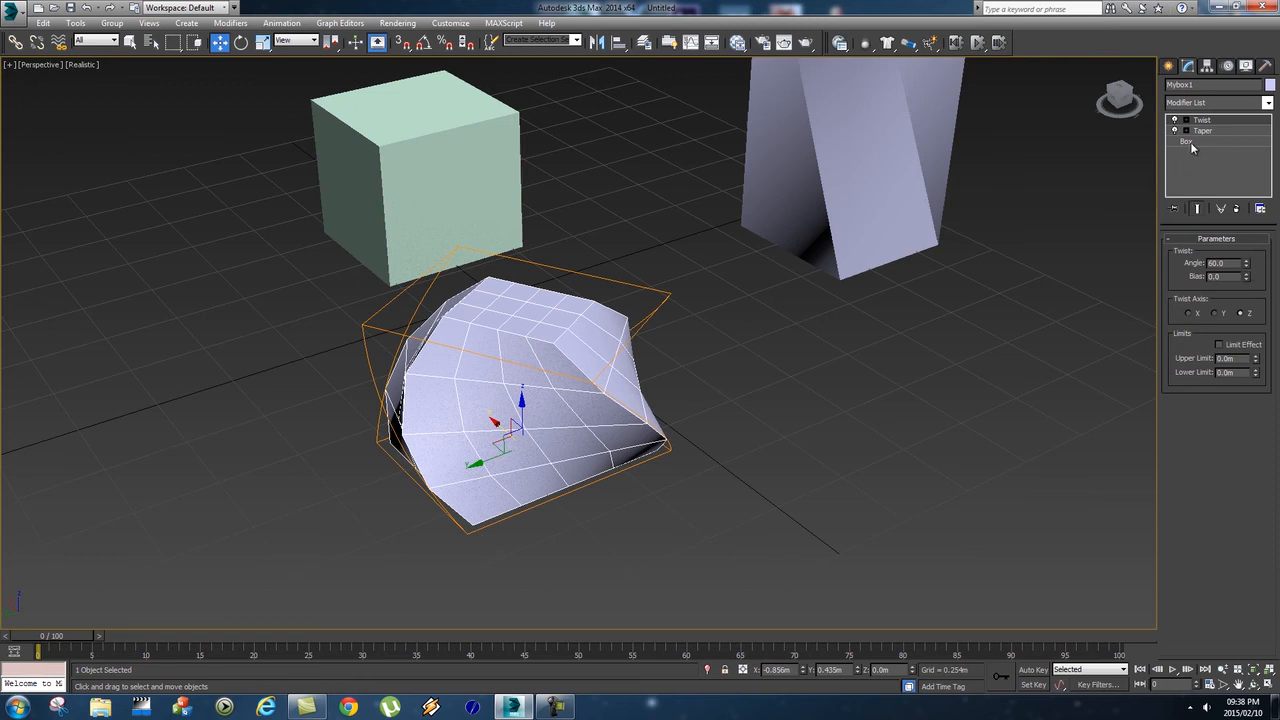
- Set the base box height of Mybox1 to 0.955 m and its Twist angle to 66
left_click(1188, 141)
left_click_drag(1259, 282, 1260, 214)
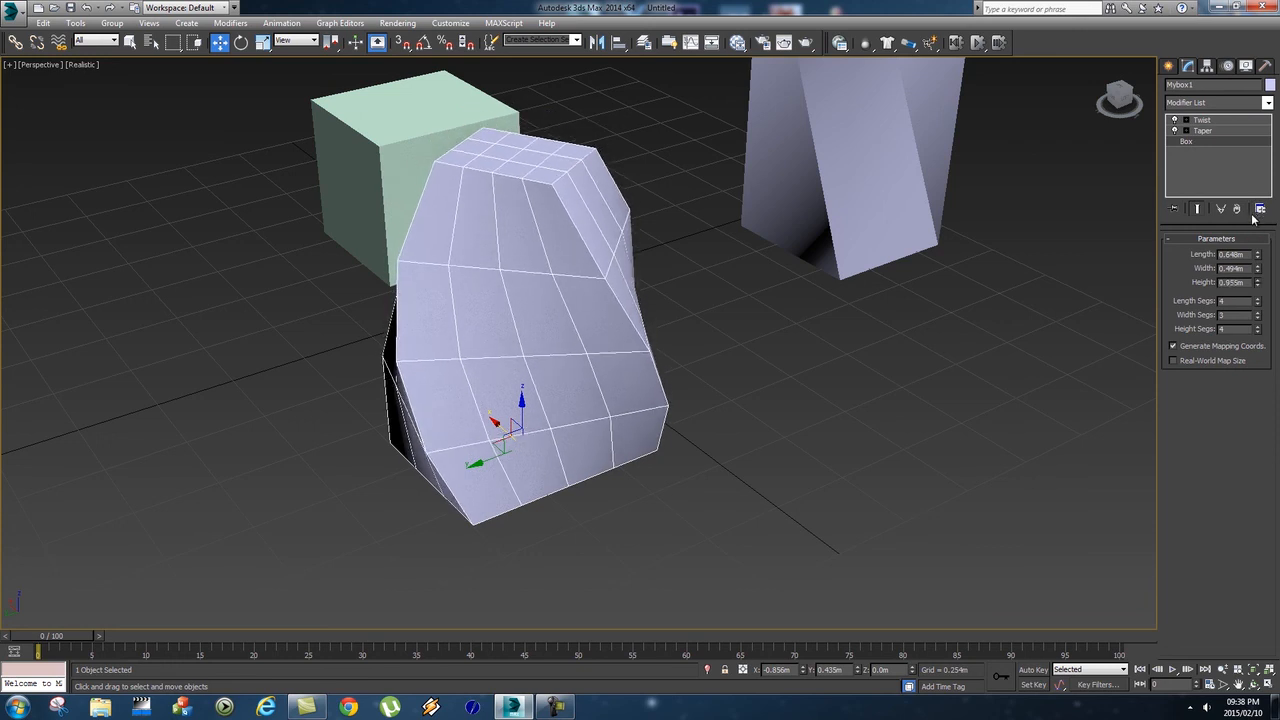
left_click(1202, 120)
mouse_move(1245, 262)
left_mouse_down()
mouse_move(1213, 275)
mouse_move(1230, 321)
mouse_move(1225, 256)
left_mouse_up()
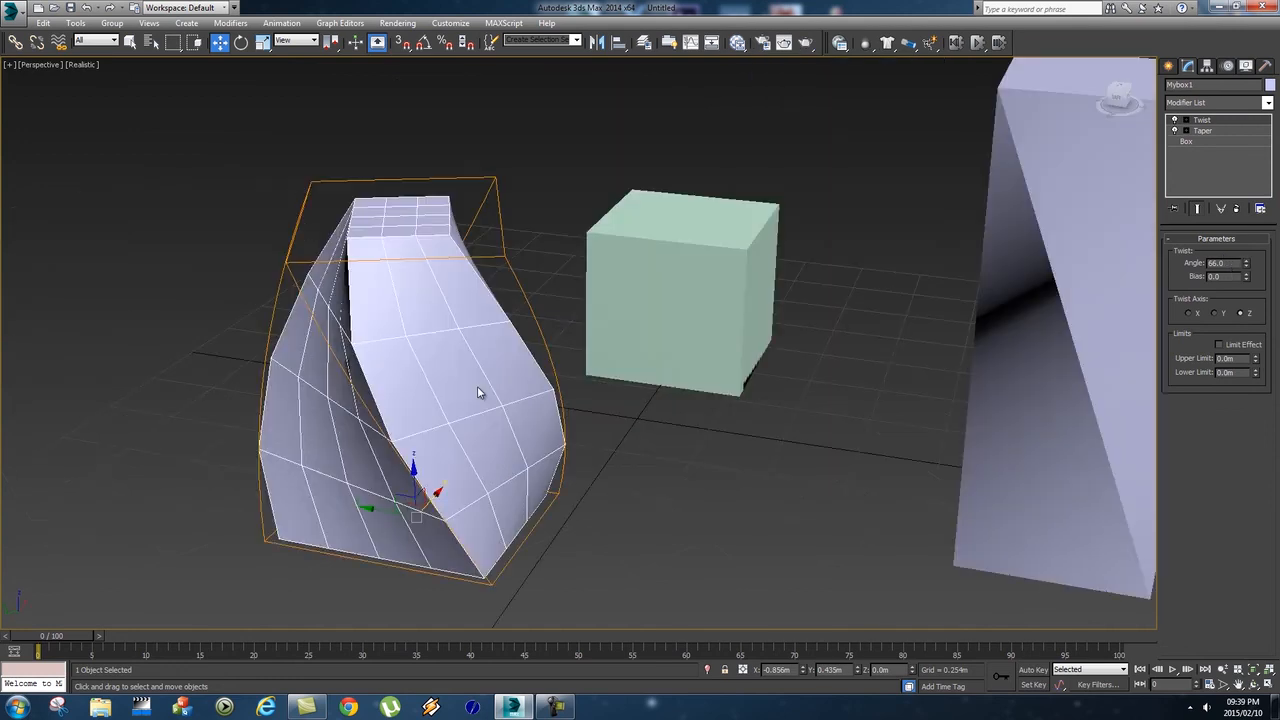
left_click(1199, 86)
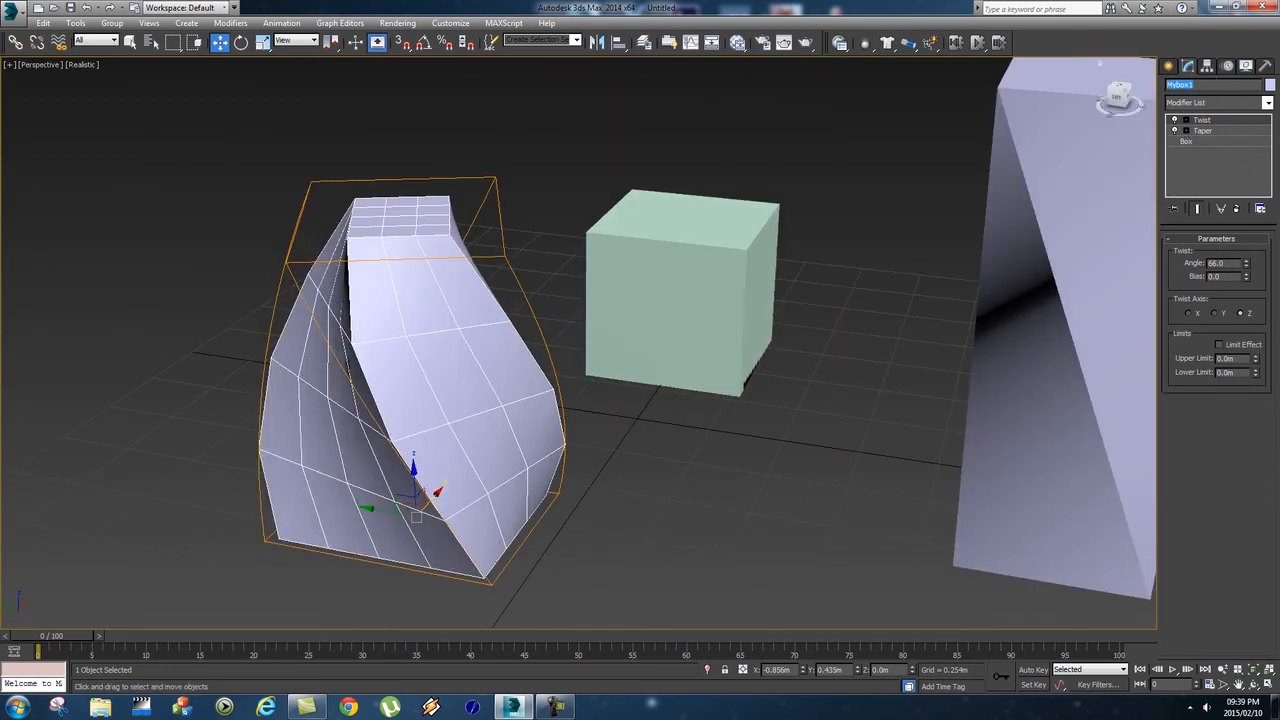
left_click(1267, 104)
left_click(1268, 104)
left_click(1268, 104)
left_click(1268, 104)
left_click_drag(1270, 165, 1268, 600)
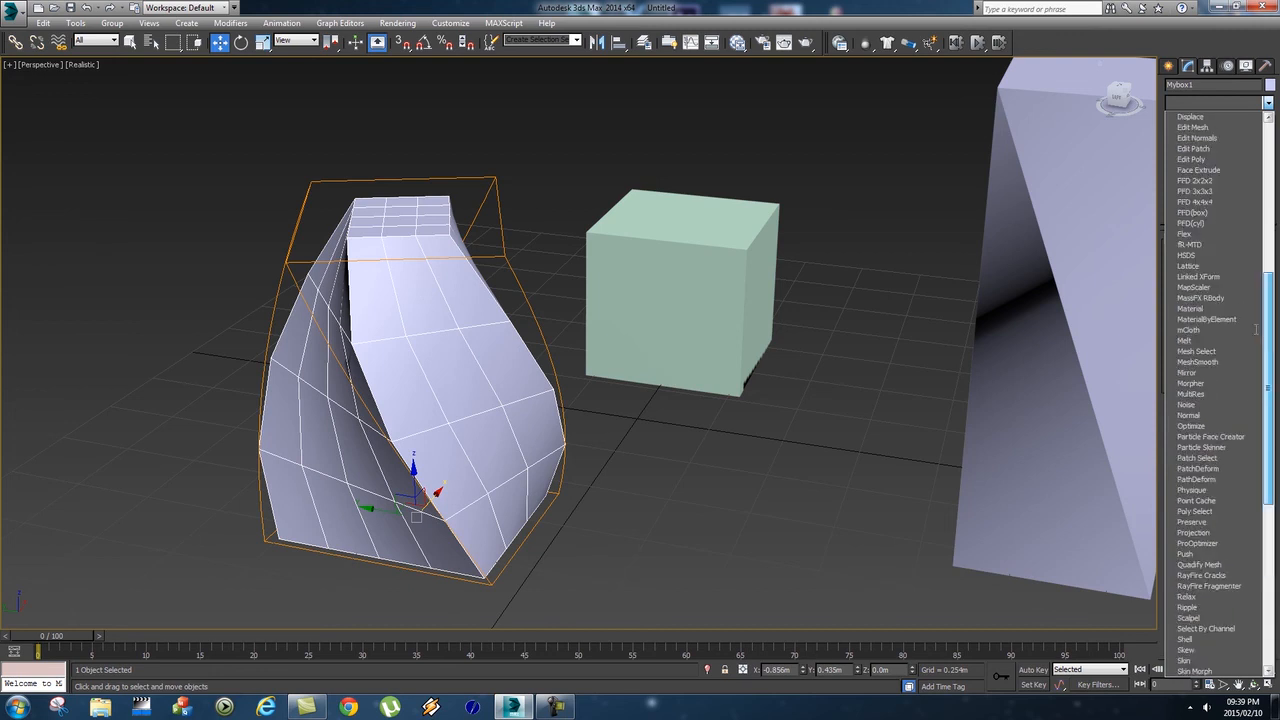
left_click(1225, 133)
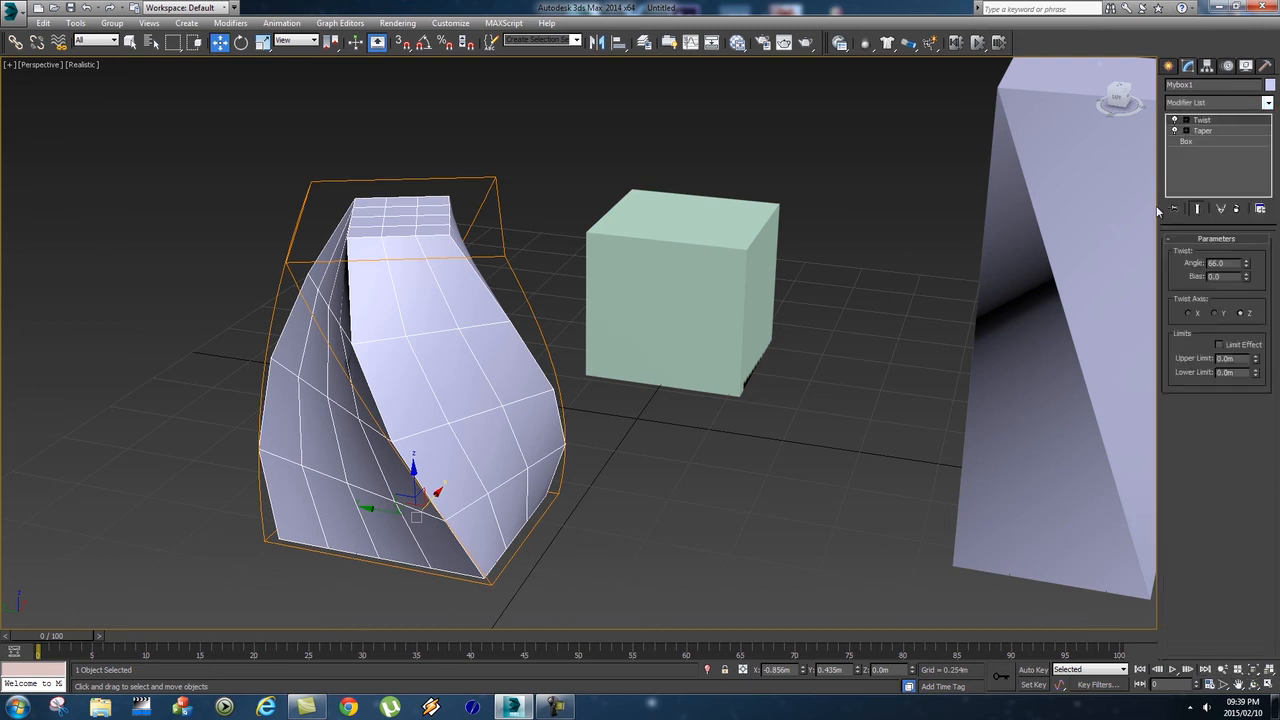